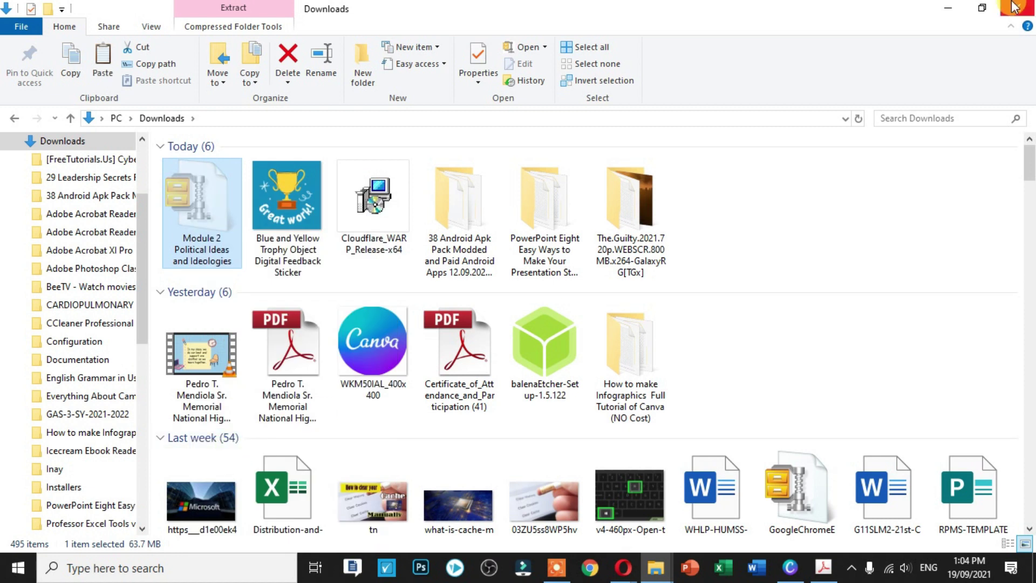
Create a new folder on the desktop and paste the copied "Module 2 Political Ideas and Ideologies" archive into it.
left_click(1017, 8)
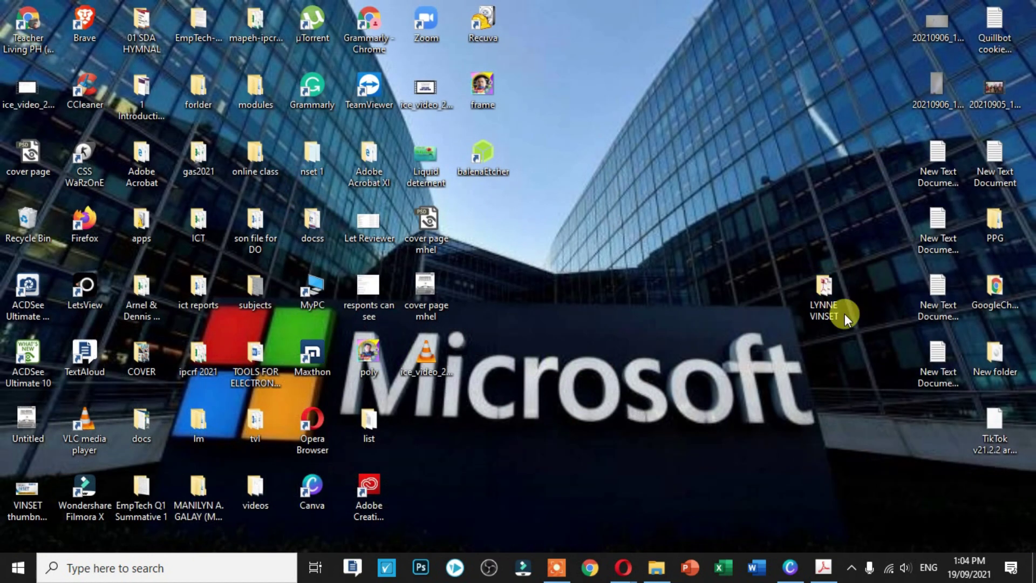
right_click(837, 377)
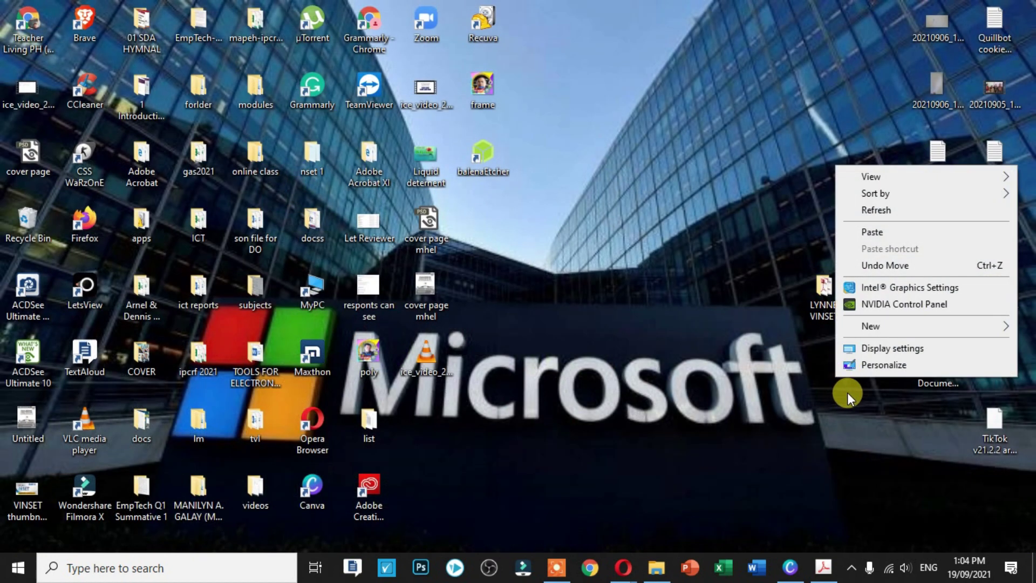
mouse_move(876, 325)
left_click(767, 326)
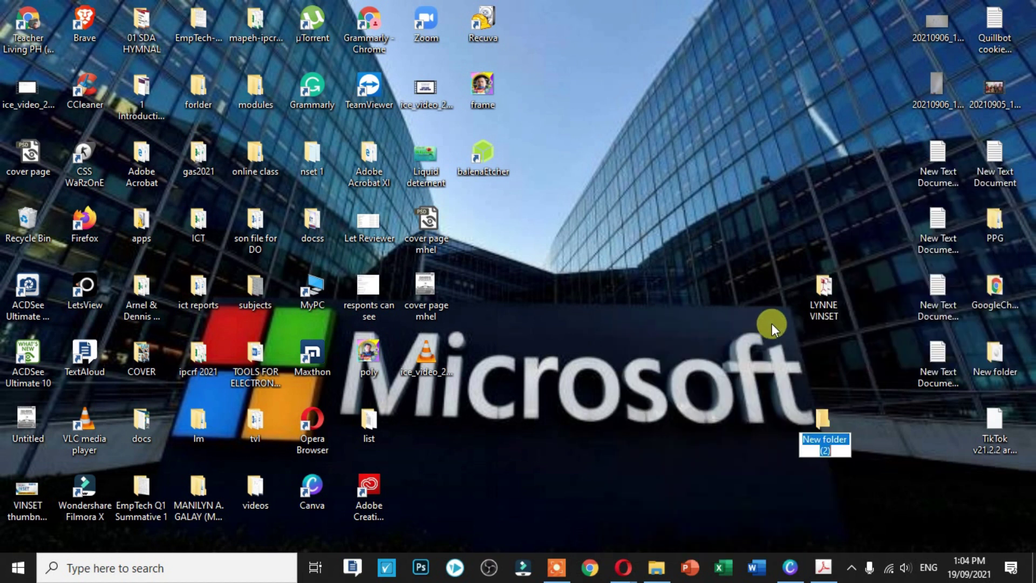
double_click(824, 416)
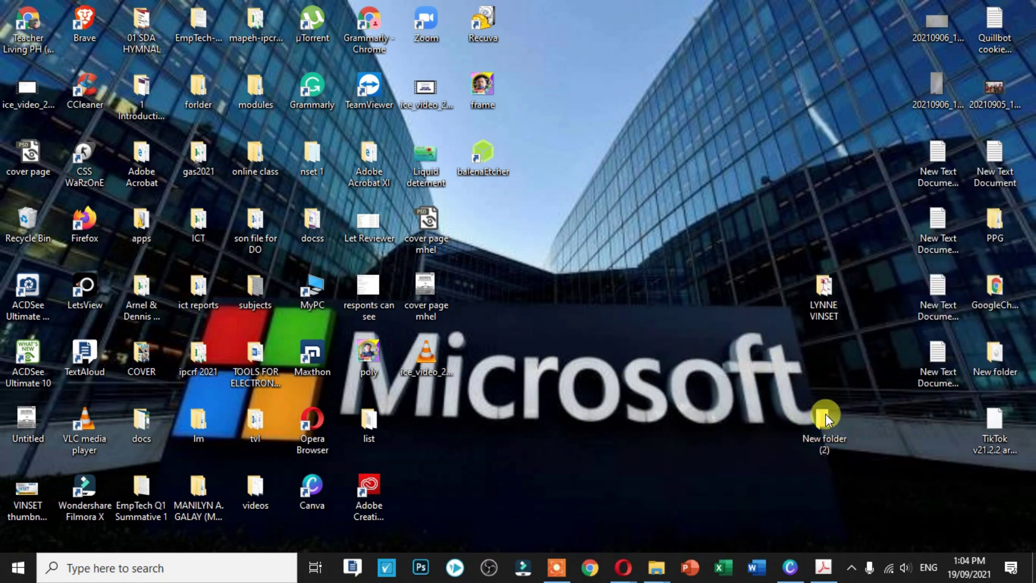
right_click(592, 323)
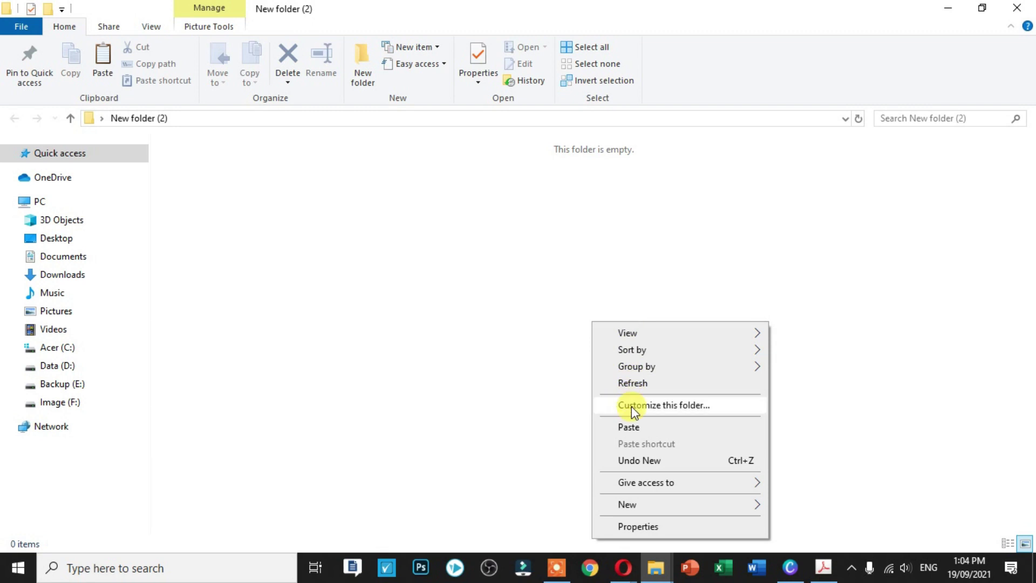
left_click(632, 426)
Extract the Module 2 Political Ideas and Ideologies archive directly into the current folder with 7-Zip.
left_click(181, 168)
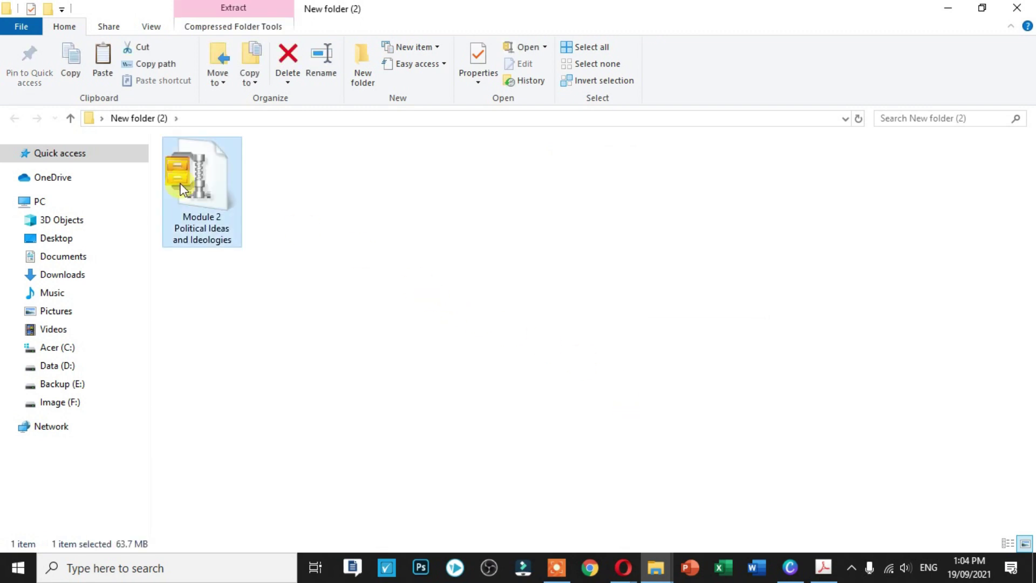
right_click(181, 169)
mouse_move(244, 263)
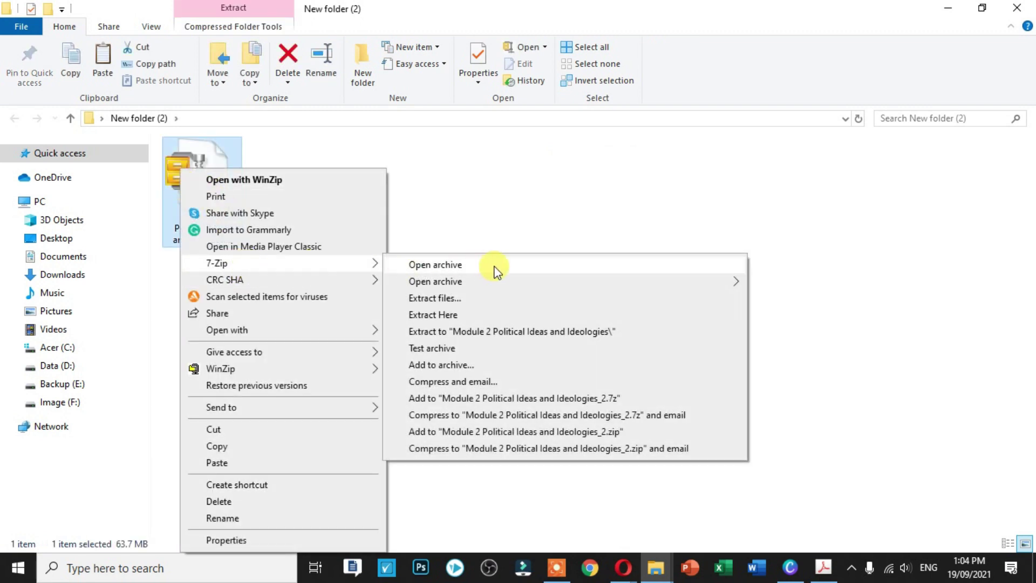
left_click(478, 316)
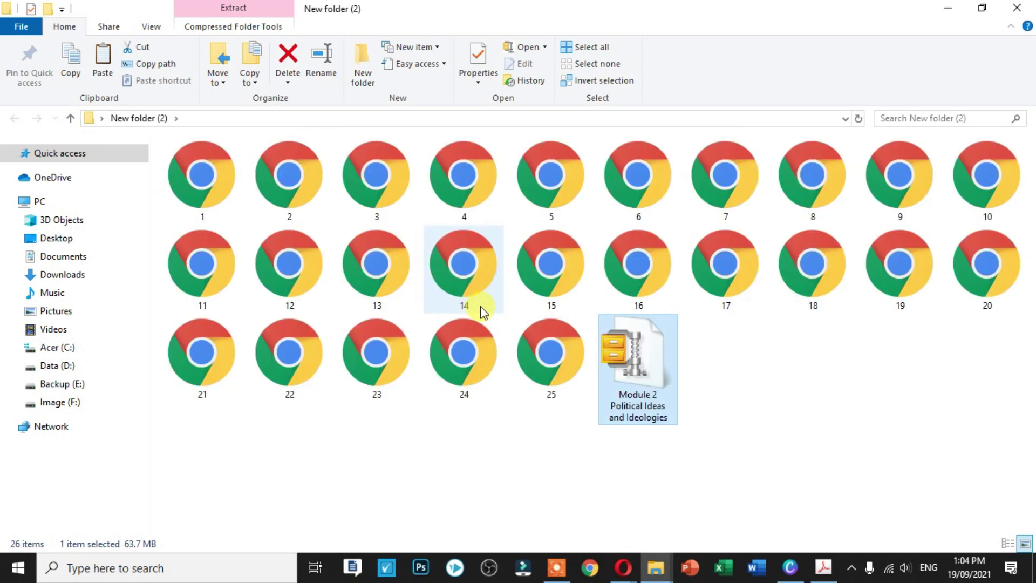
left_click(790, 393)
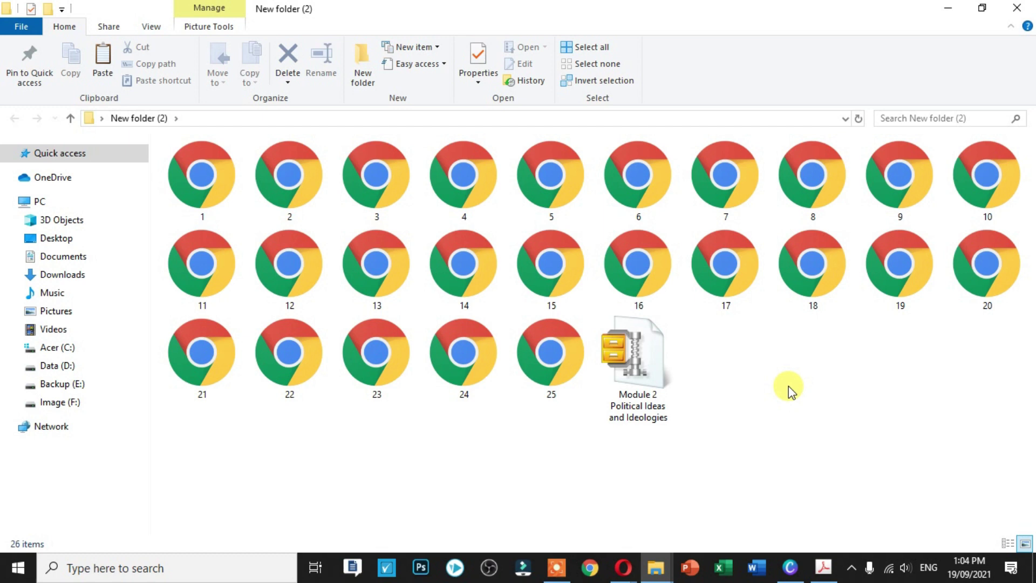
Open extracted SVG file 1 in Google Chrome, look over the whole slide and close the browser.
double_click(220, 195)
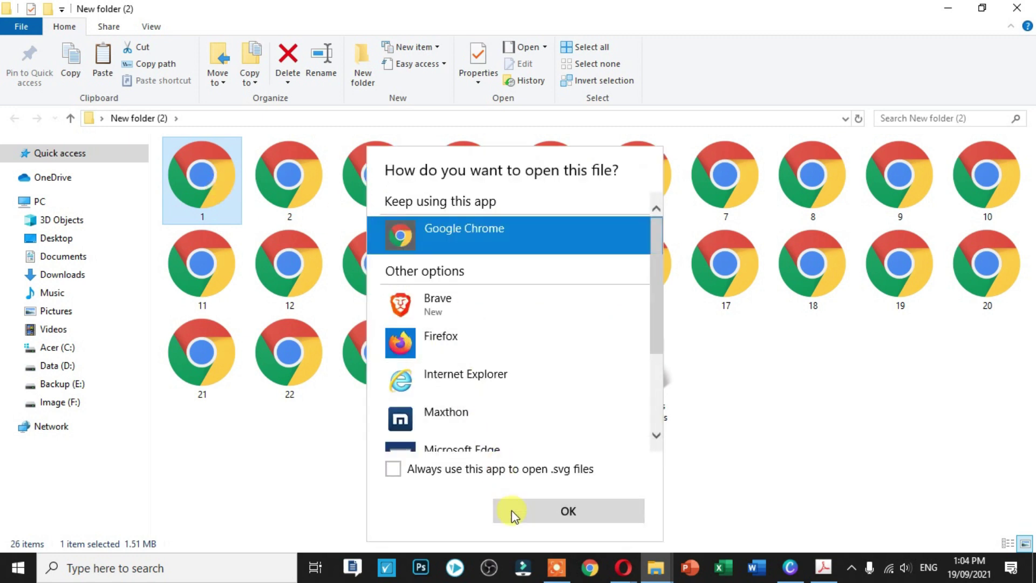
left_click(512, 510)
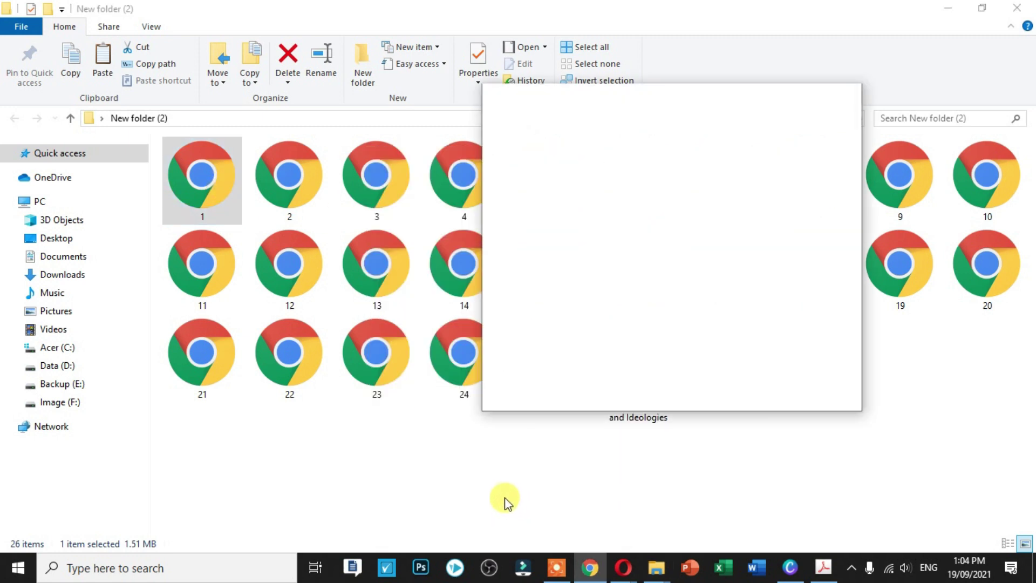
left_click(809, 95)
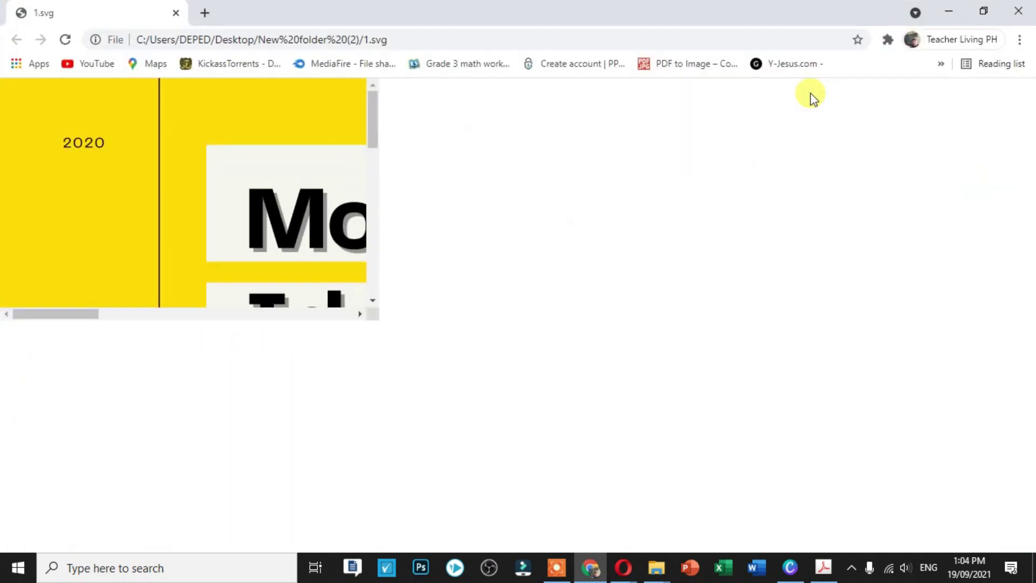
scroll(597, 262, "down", 6)
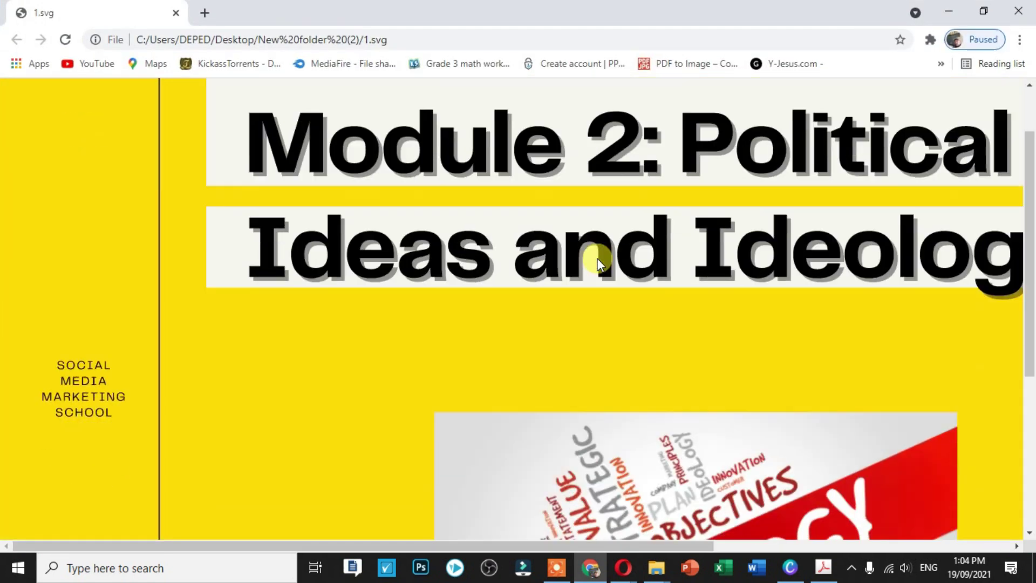
scroll(599, 264, "up", 6)
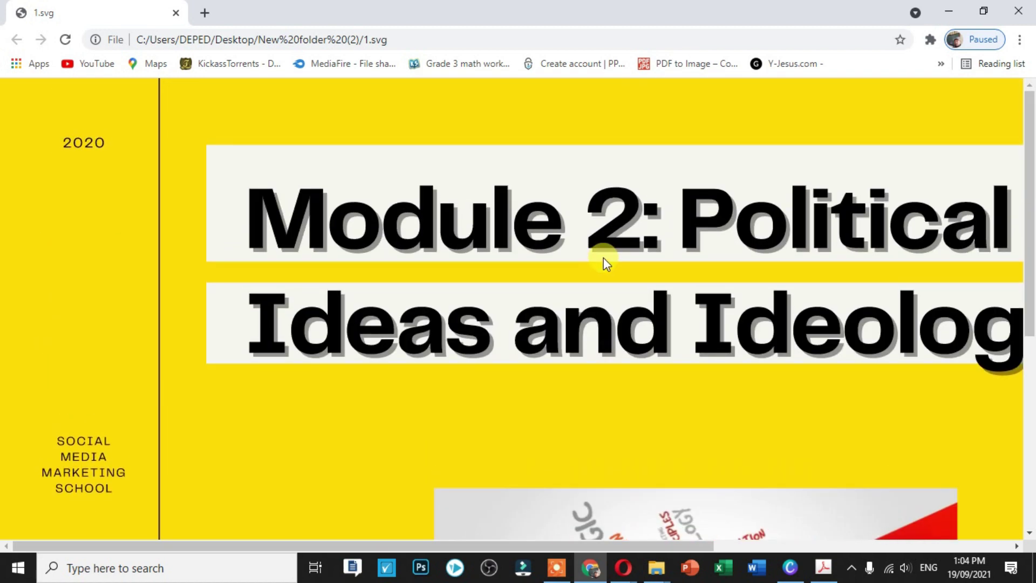
scroll(603, 261, "down", 6)
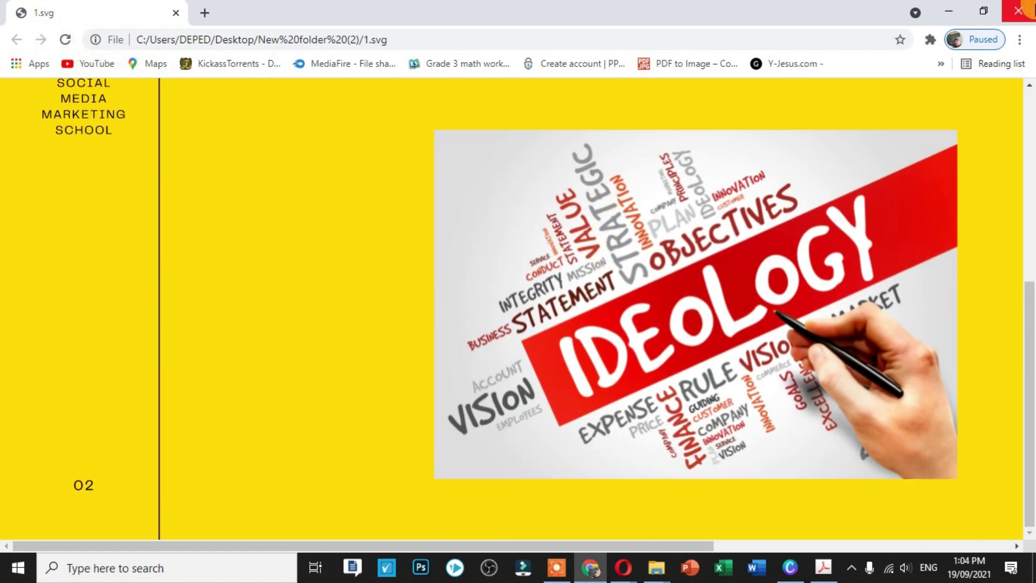
left_click(1019, 11)
Open extracted SVG file 2, read through its list of module objectives and close the browser.
left_click(315, 172)
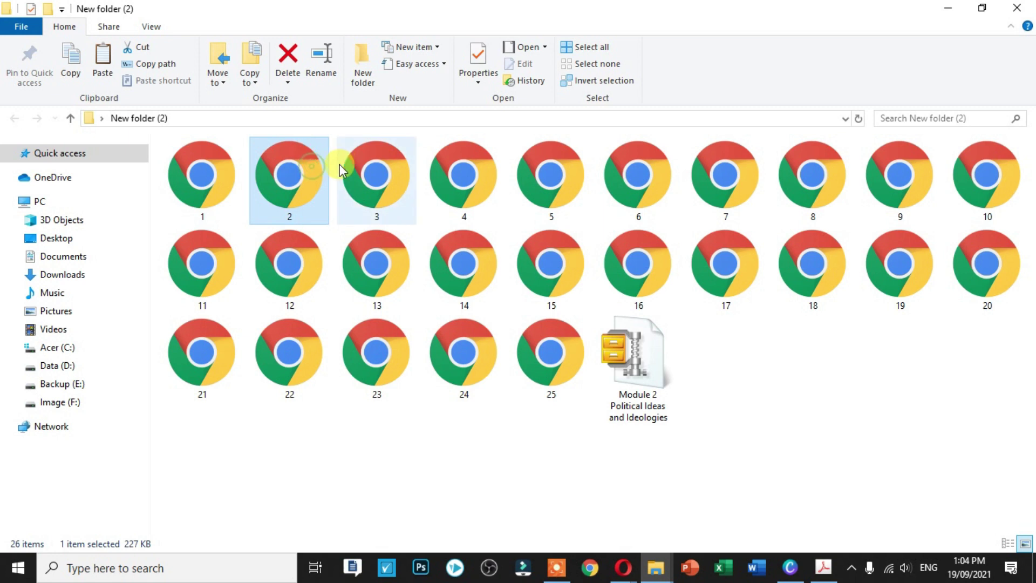
double_click(331, 162)
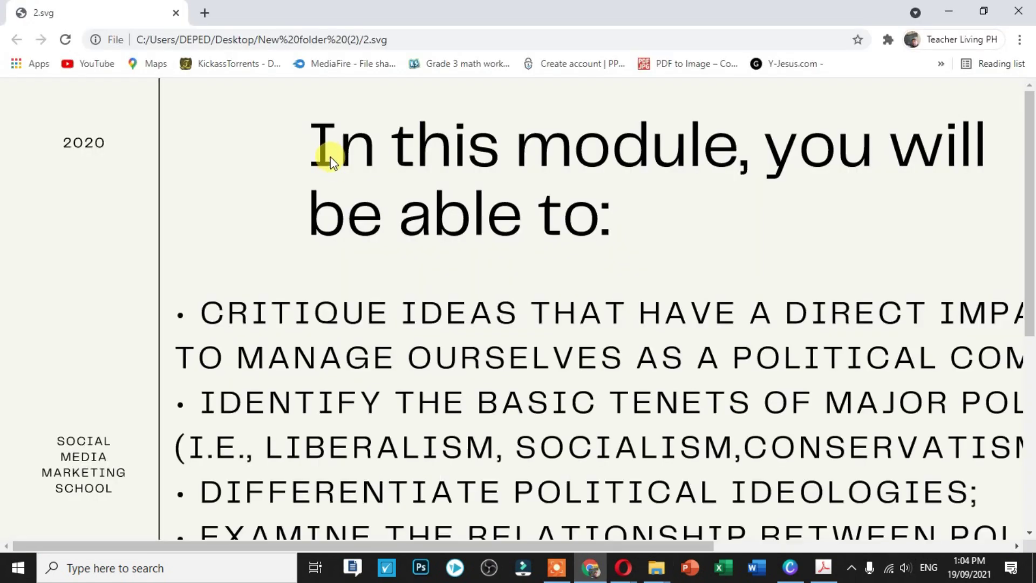
scroll(371, 266, "down", 5)
scroll(371, 266, "down", 1)
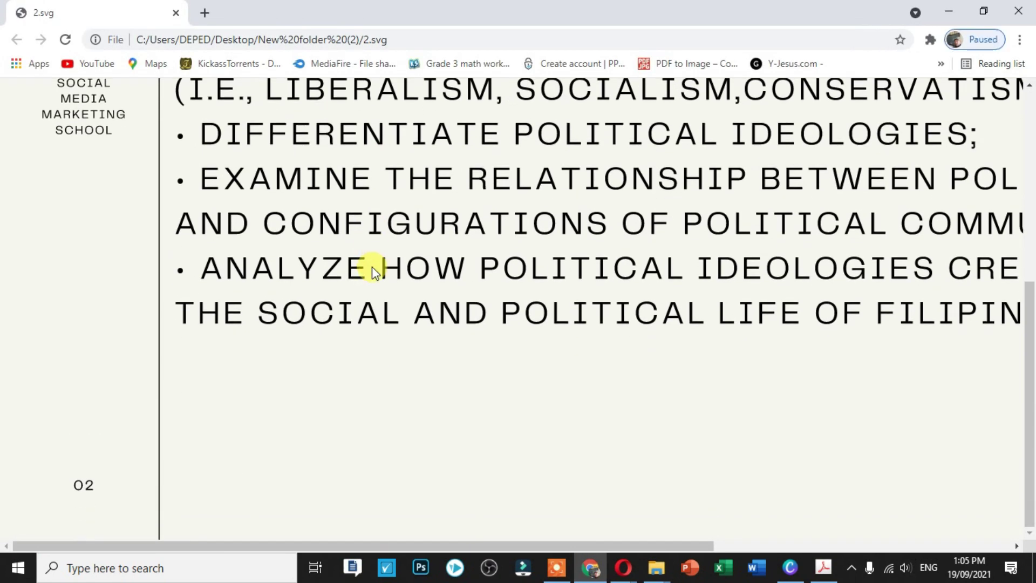
scroll(372, 267, "up", 6)
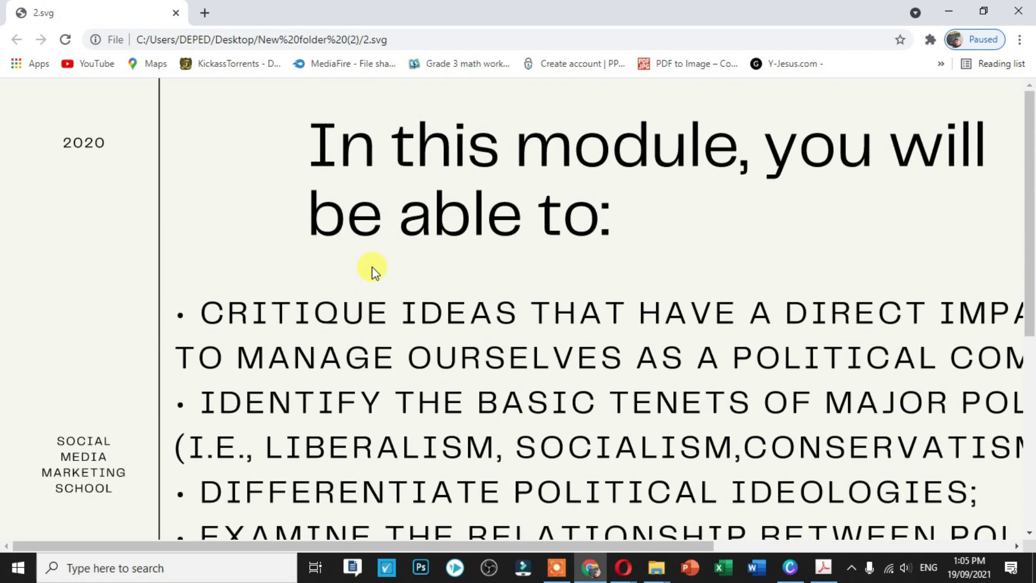
left_click(1018, 11)
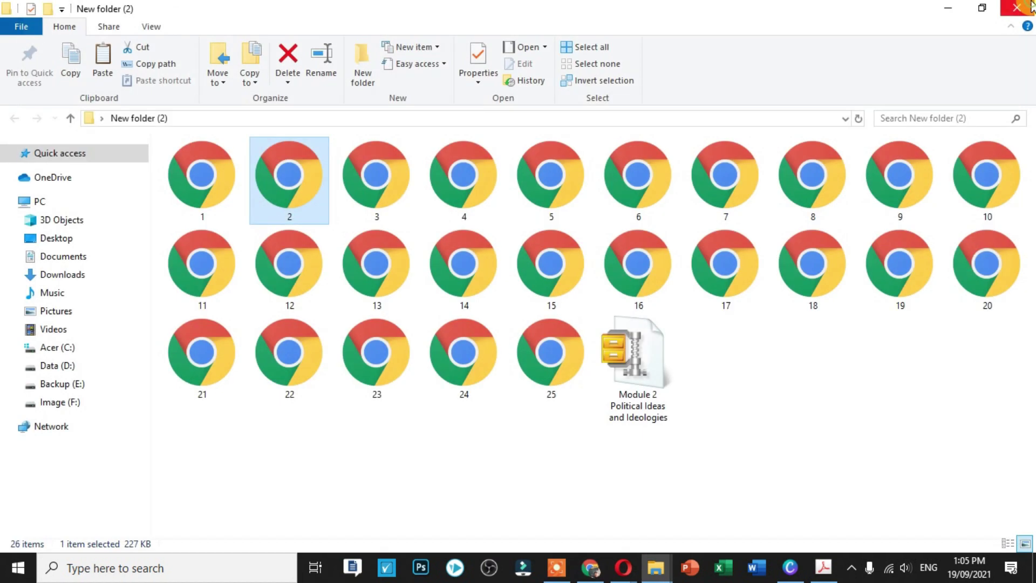
key("ctrl+a")
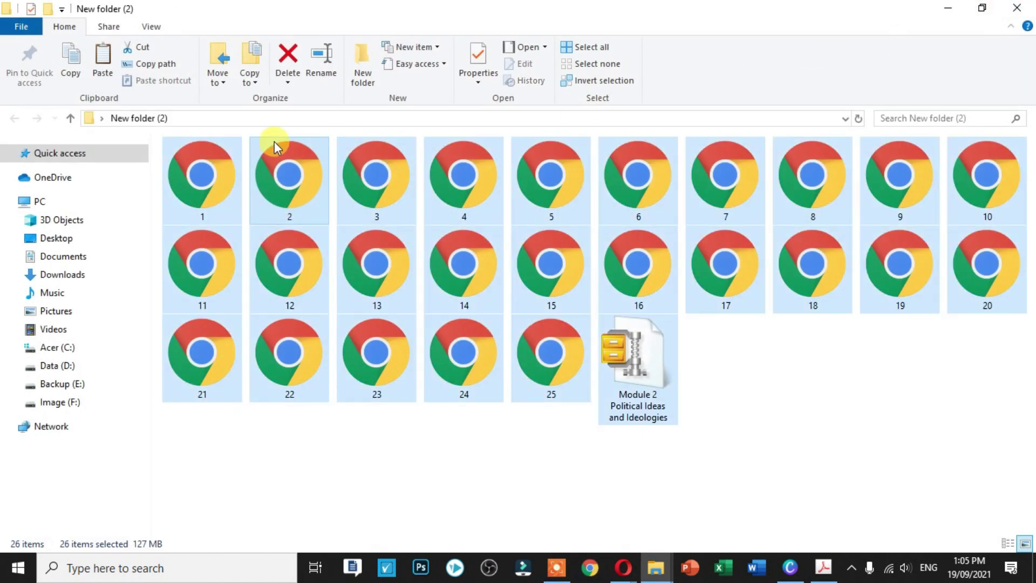
right_click(231, 167)
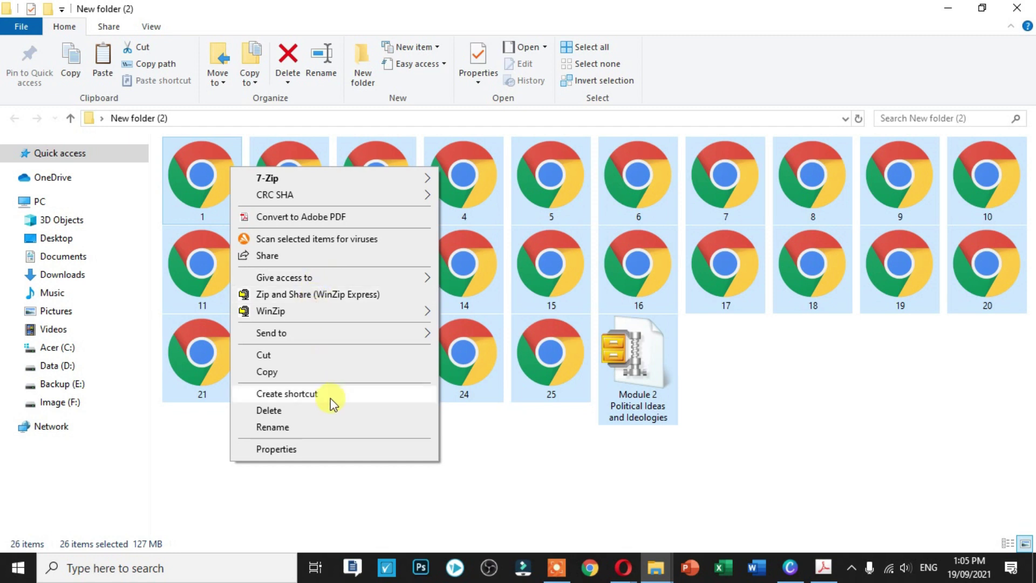
left_click(203, 186)
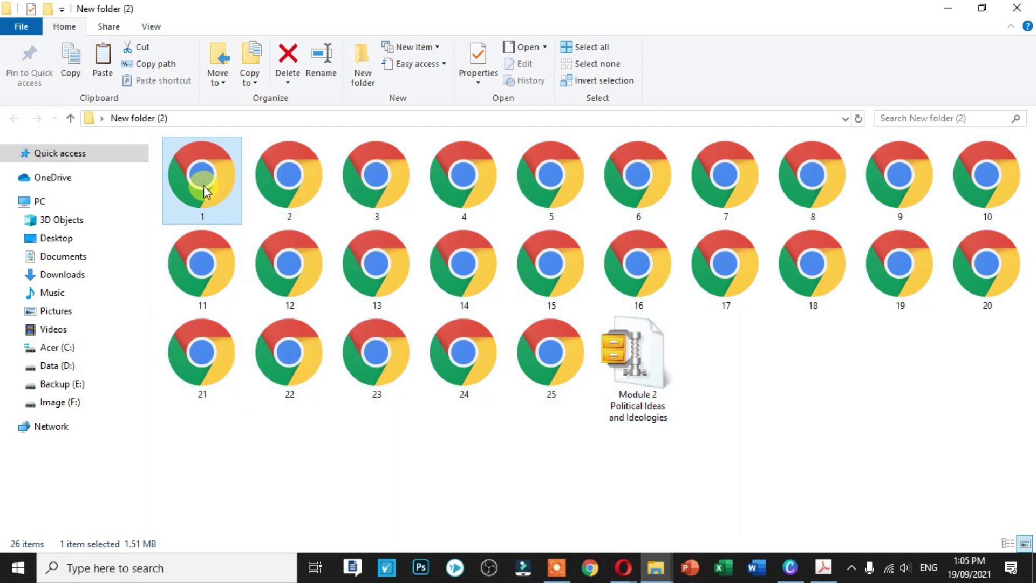
key("ctrl+a")
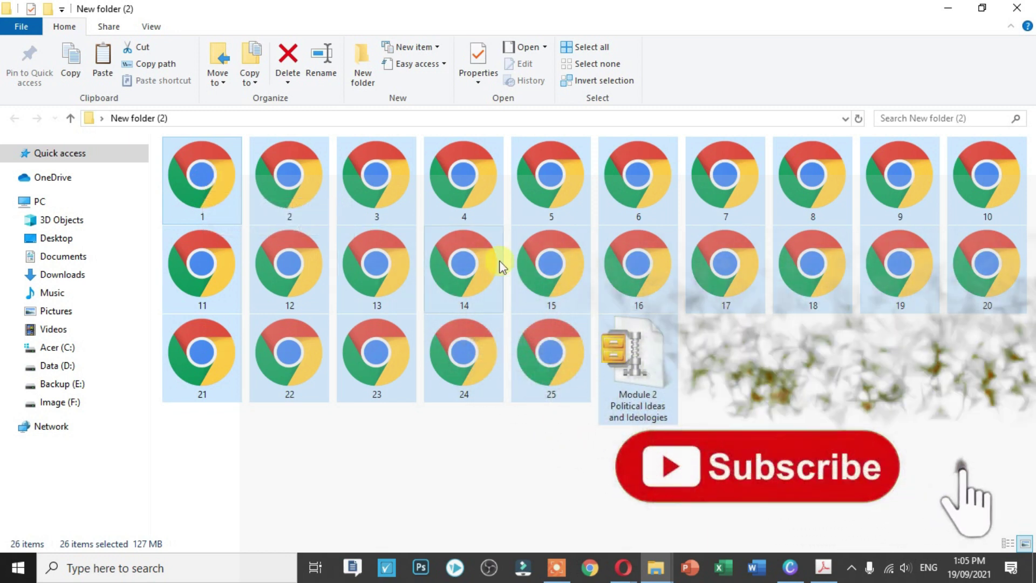
left_click(766, 381)
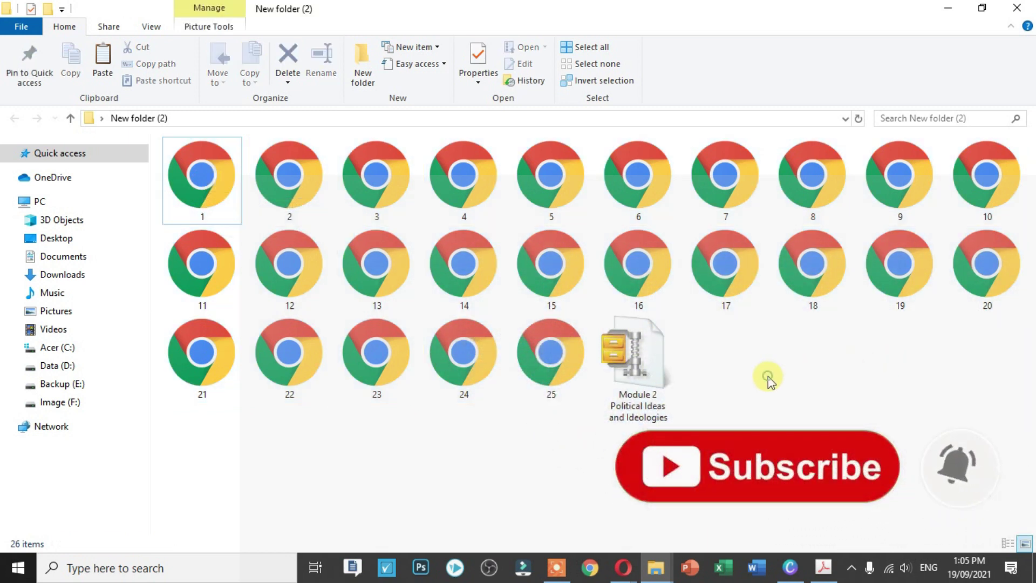
Reopen SVG file 1 in Chrome, zoom out until the entire slide fits the window, and close the browser.
left_click(180, 189)
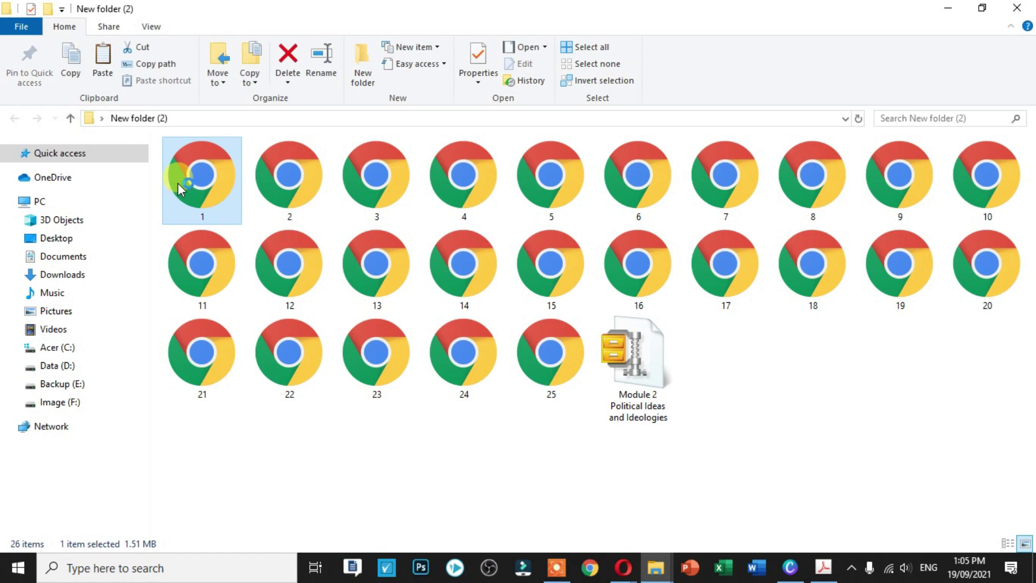
double_click(179, 189)
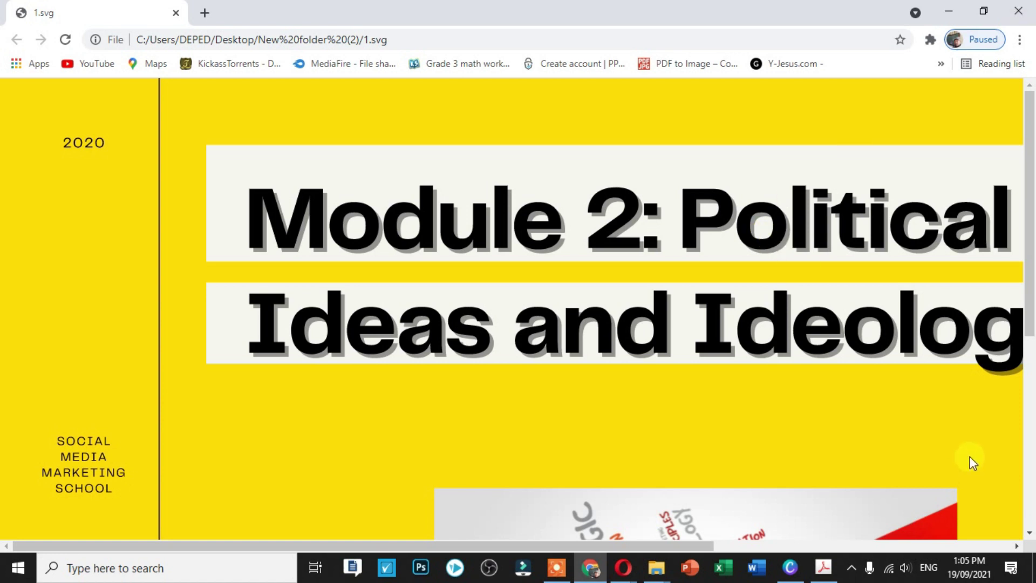
key("ctrl+minus")
key("ctrl+minus")
key("ctrl+minus")
key("ctrl+minus")
key("ctrl+minus")
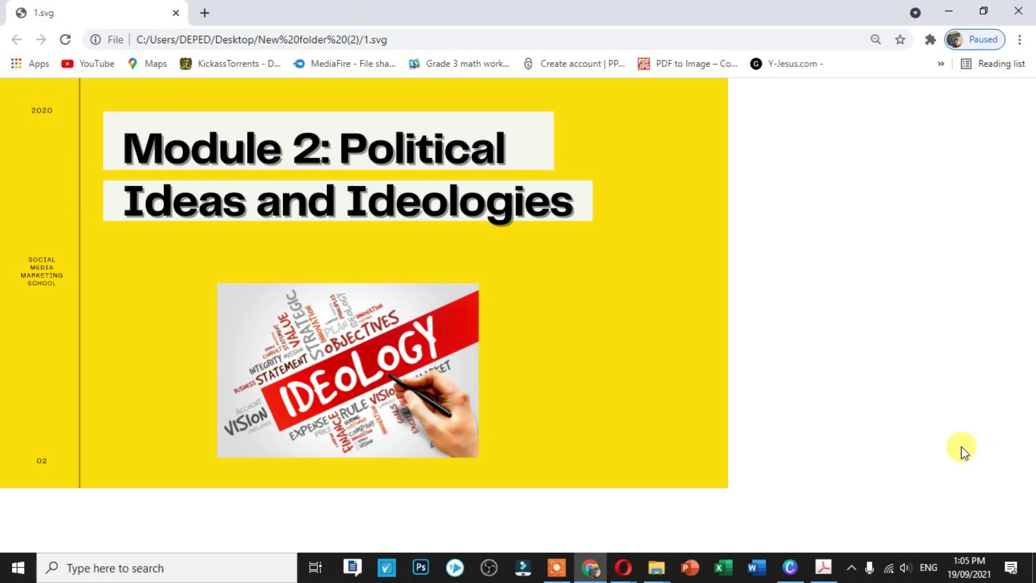
left_click(1018, 11)
Open SVG file 1 with Firefox instead of the default browser and maximize the Firefox window.
double_click(201, 190)
right_click(202, 189)
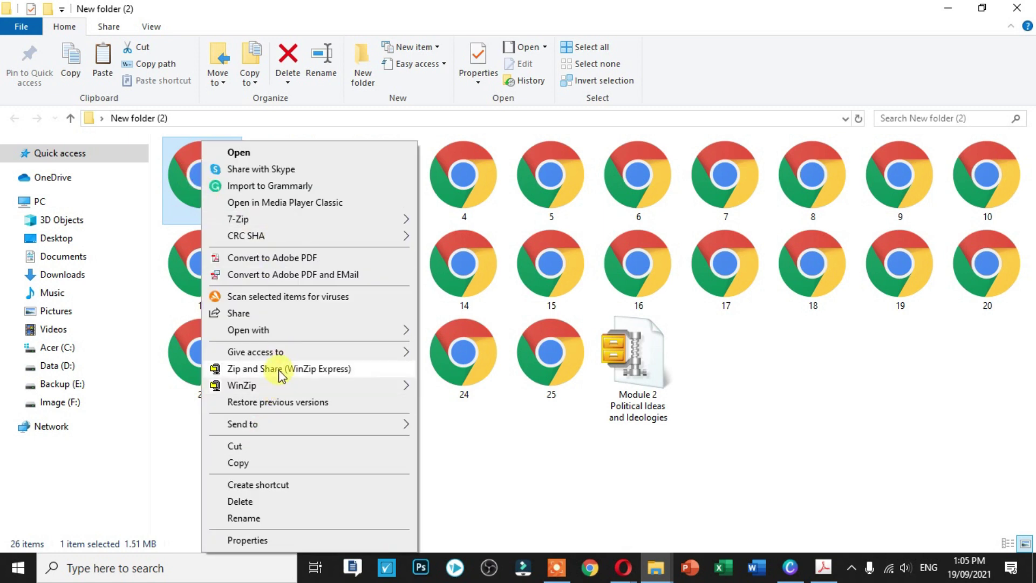
mouse_move(276, 335)
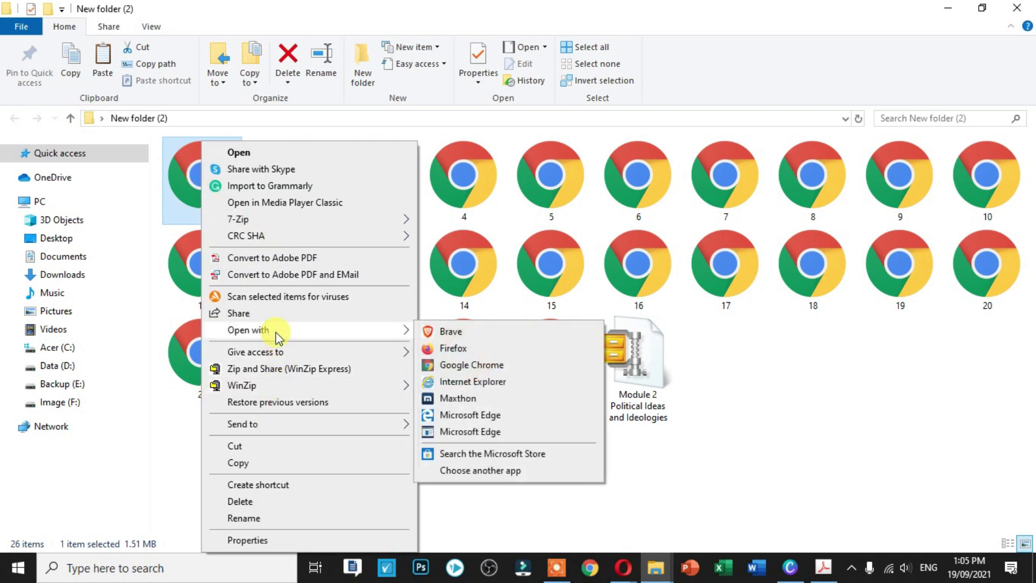
left_click(507, 346)
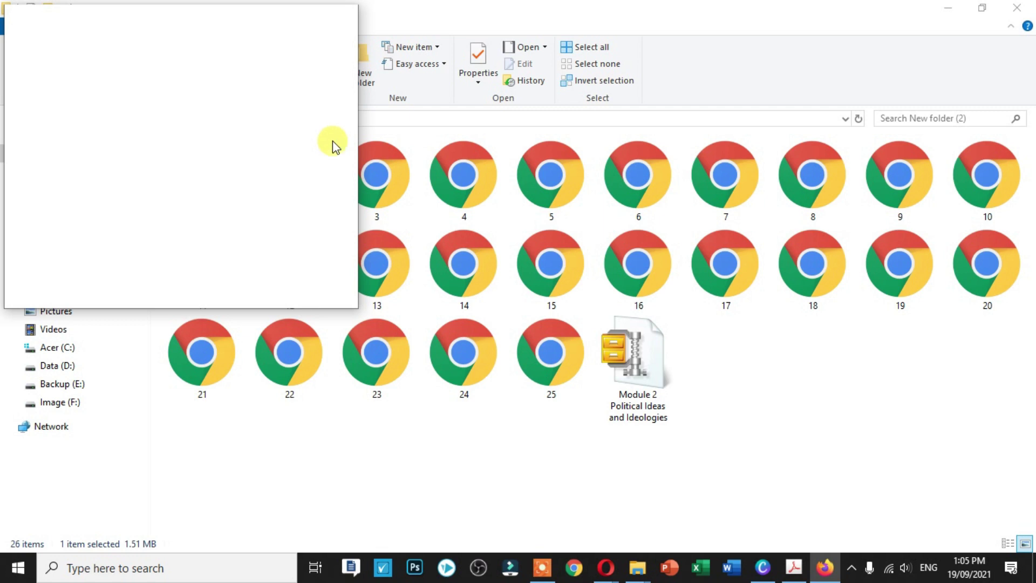
mouse_move(825, 574)
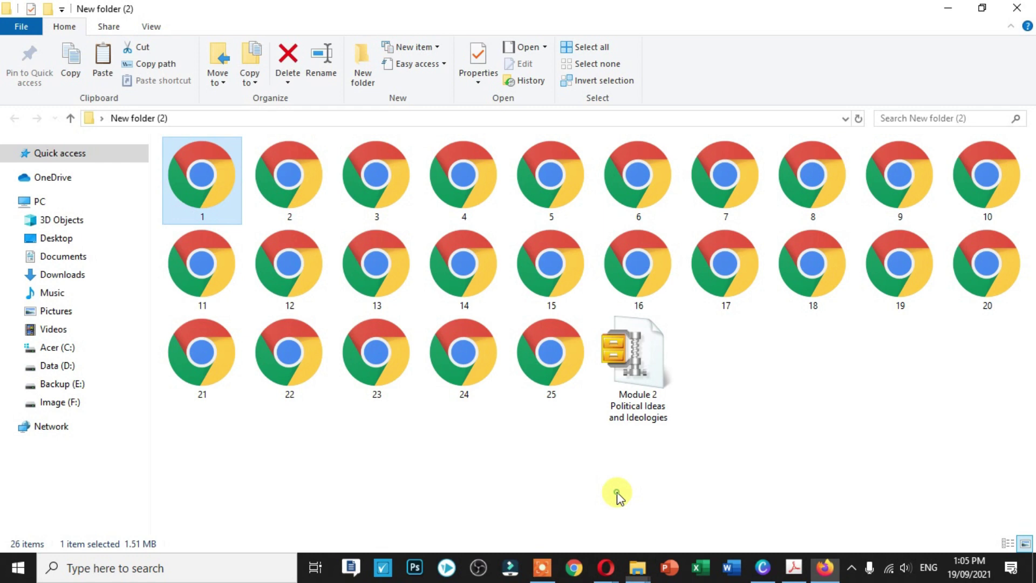
left_click(818, 576)
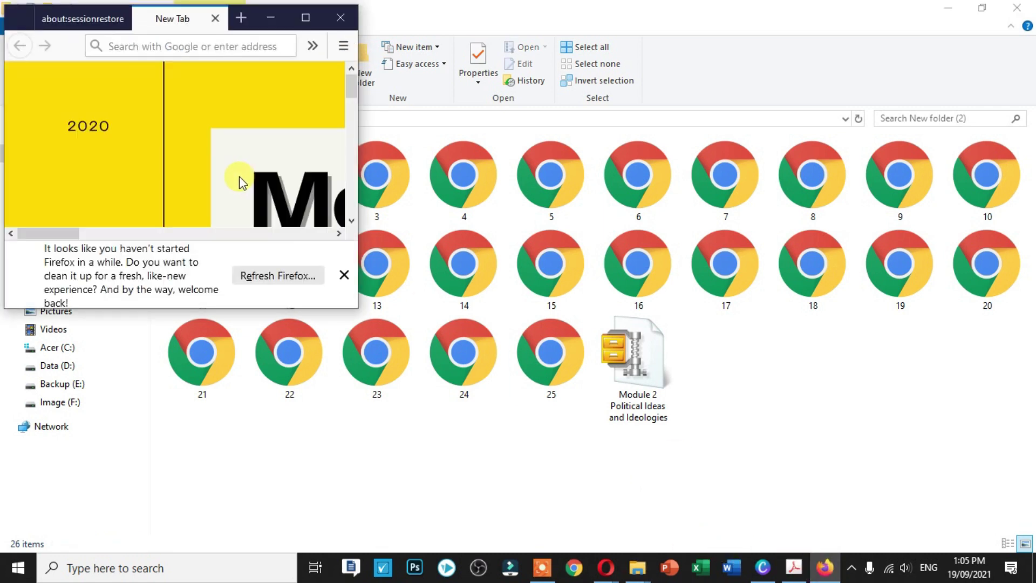
double_click(300, 18)
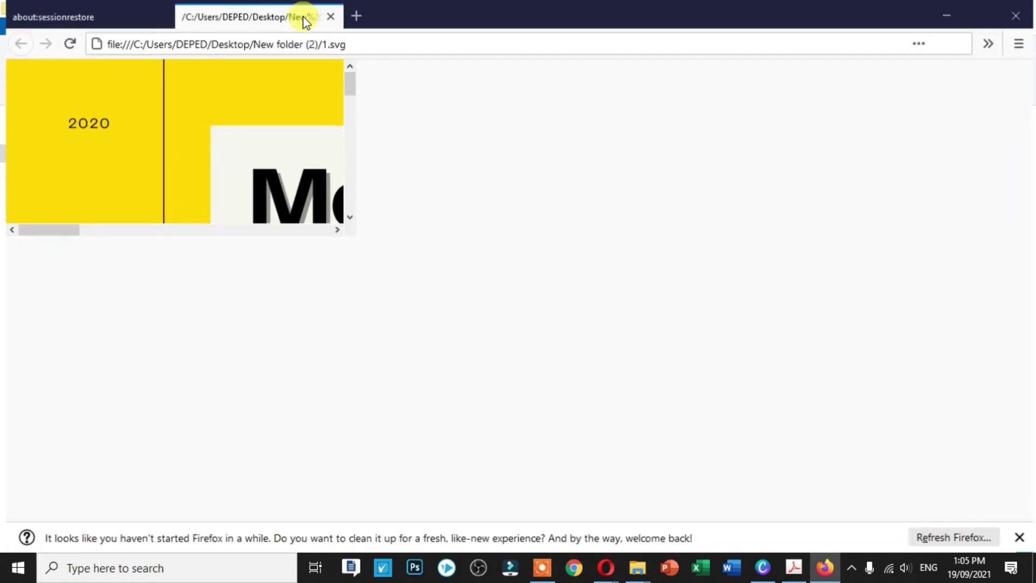
Zoom the Firefox page out to 50% to view the complete slide.
key("ctrl+minus")
key("ctrl+minus")
key("ctrl+minus")
key("ctrl+minus")
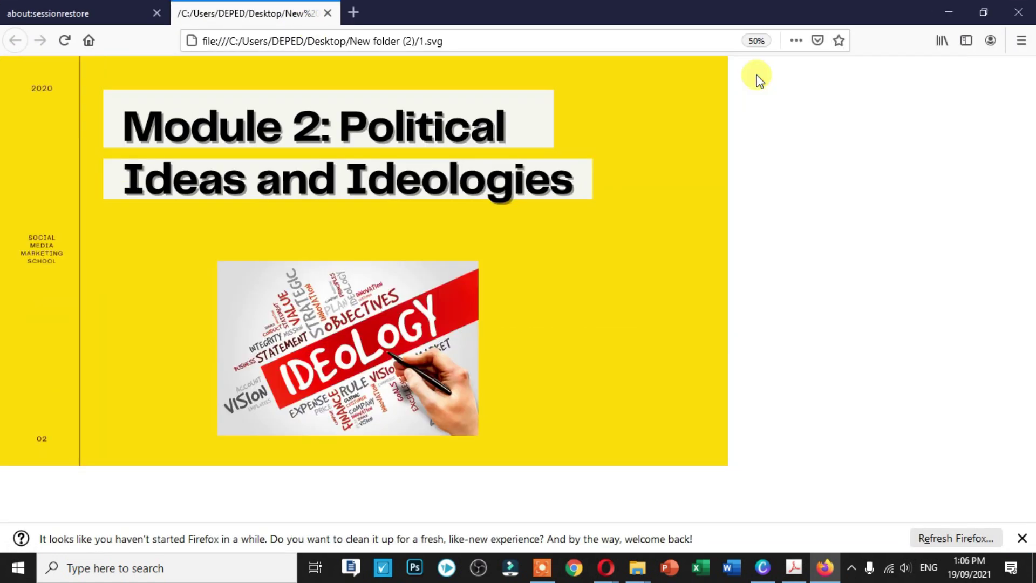
Close Firefox along with both open tabs, and close the extracted slides' folder window to return to the desktop.
left_click(1022, 16)
left_click(488, 311)
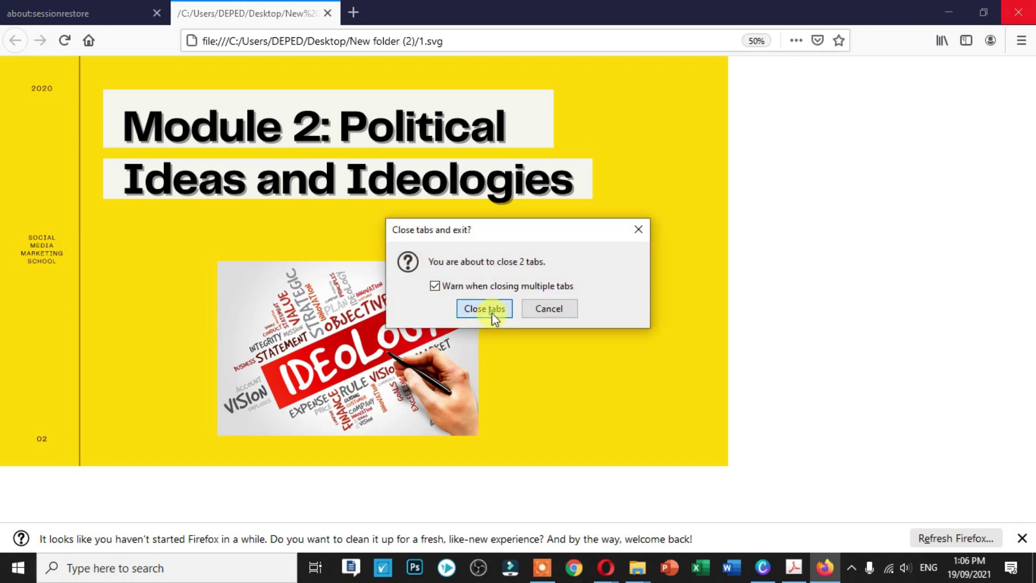
left_click(1024, 7)
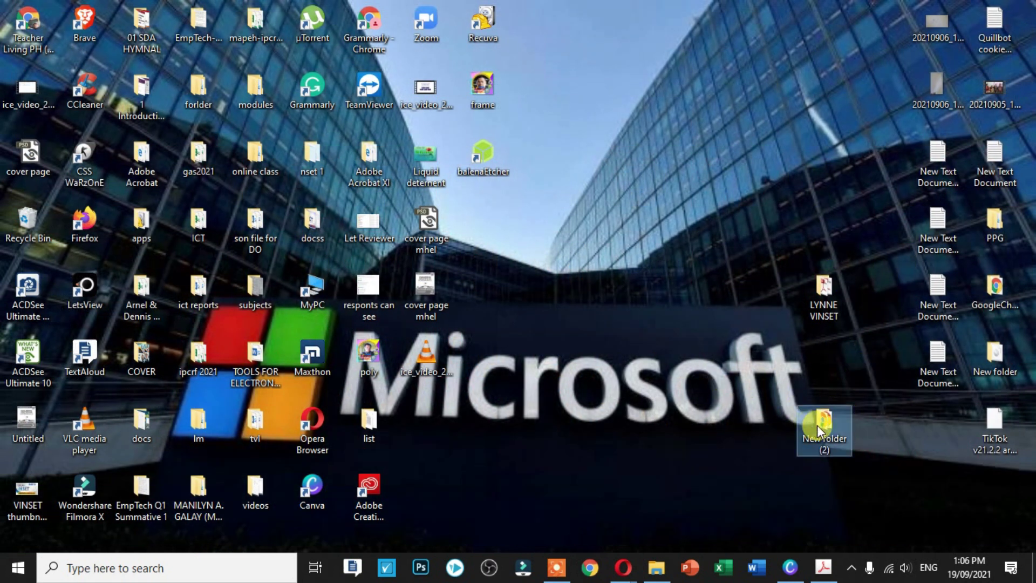
Switch to Canva, dismiss the published-design message and look over the template pages and side tool categories.
left_click(797, 568)
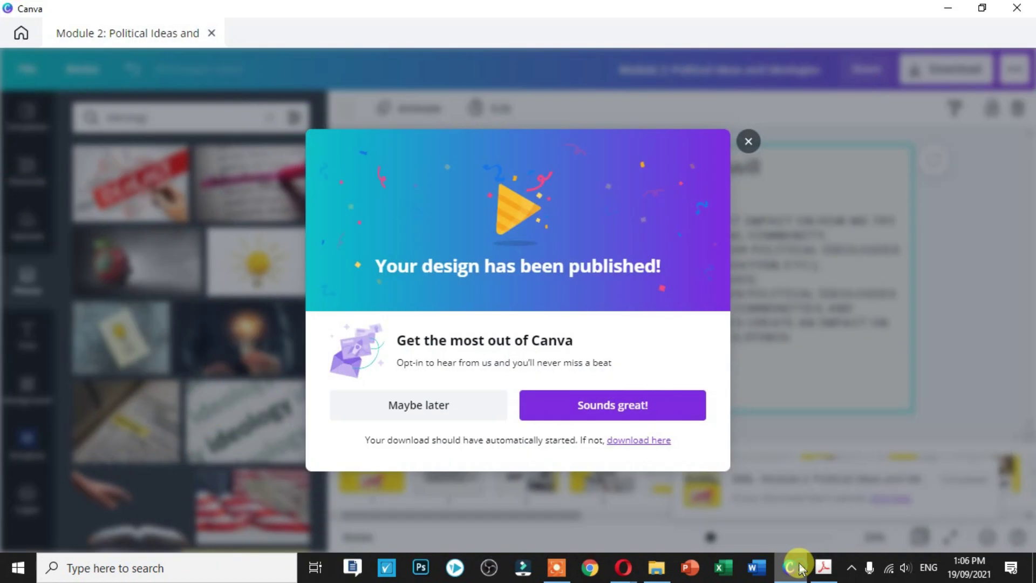
left_click(748, 141)
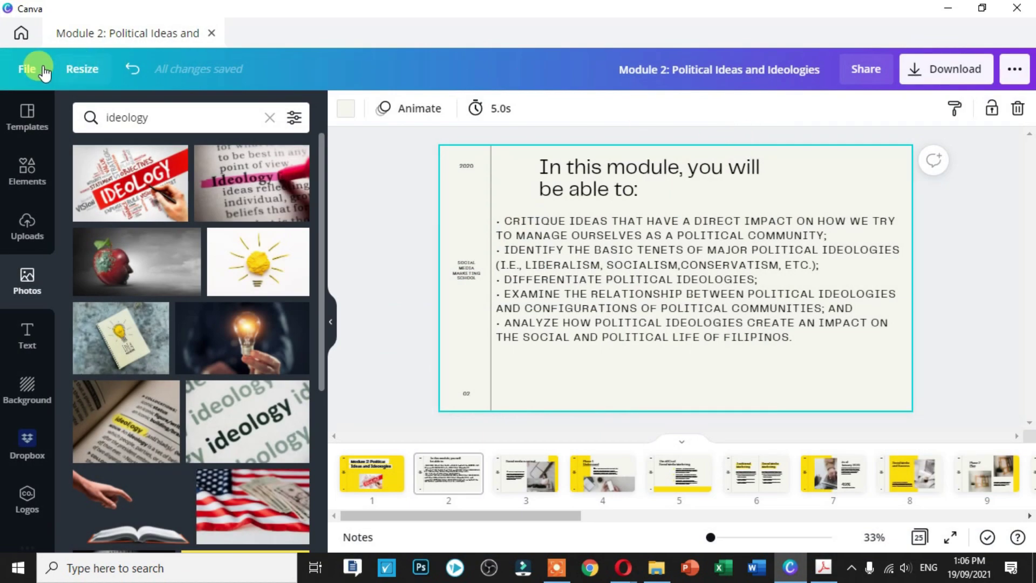
left_click(25, 112)
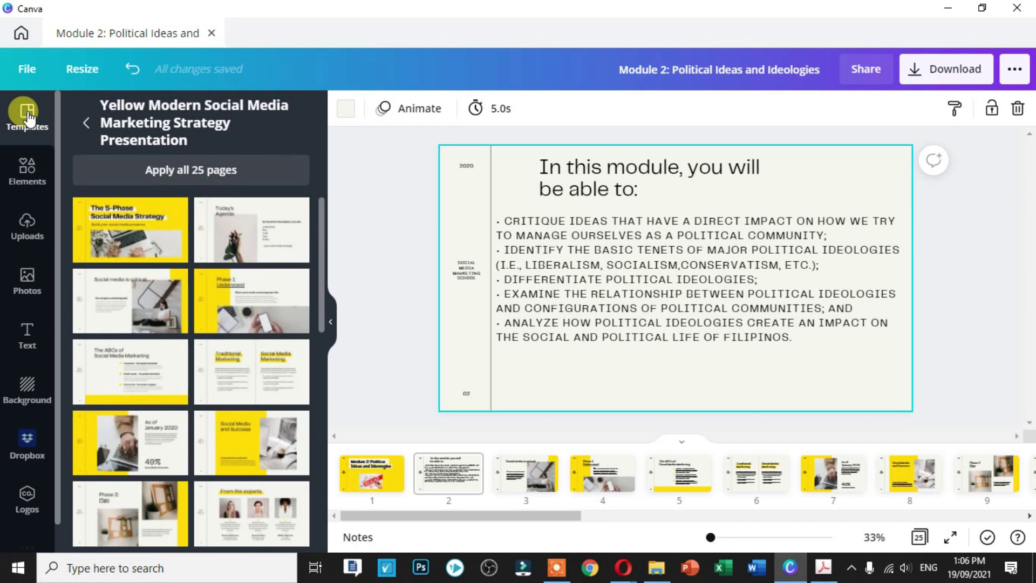
scroll(28, 398, "down", 1)
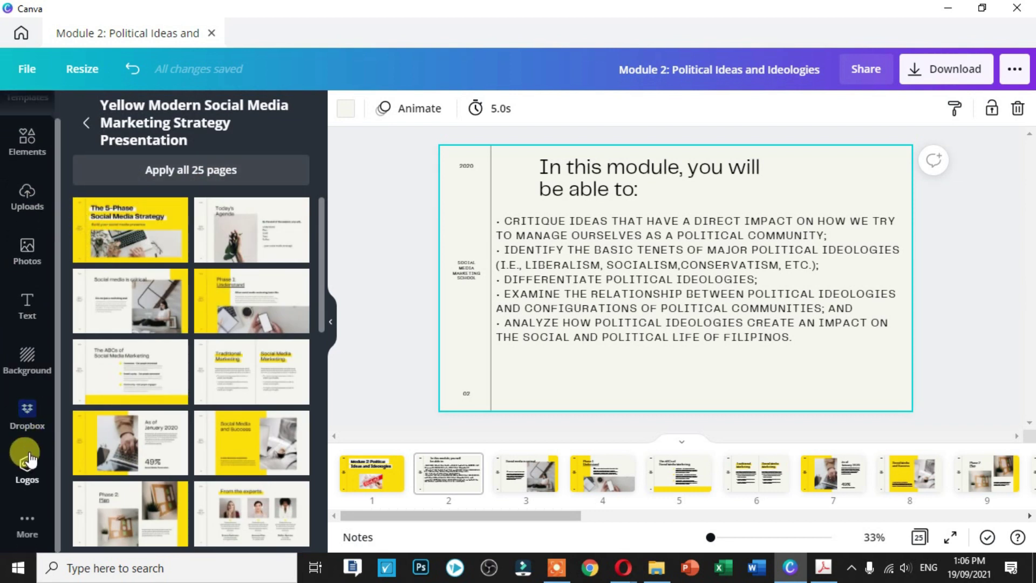
scroll(20, 313, "up", 1)
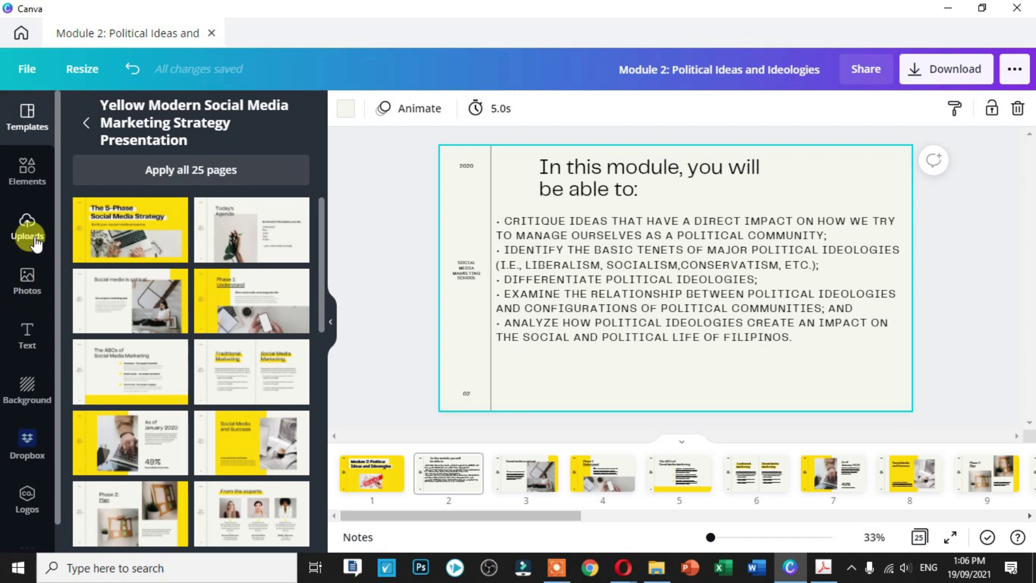
Restart Canva and browse the For you and Social media design types on its home page.
left_click(1017, 7)
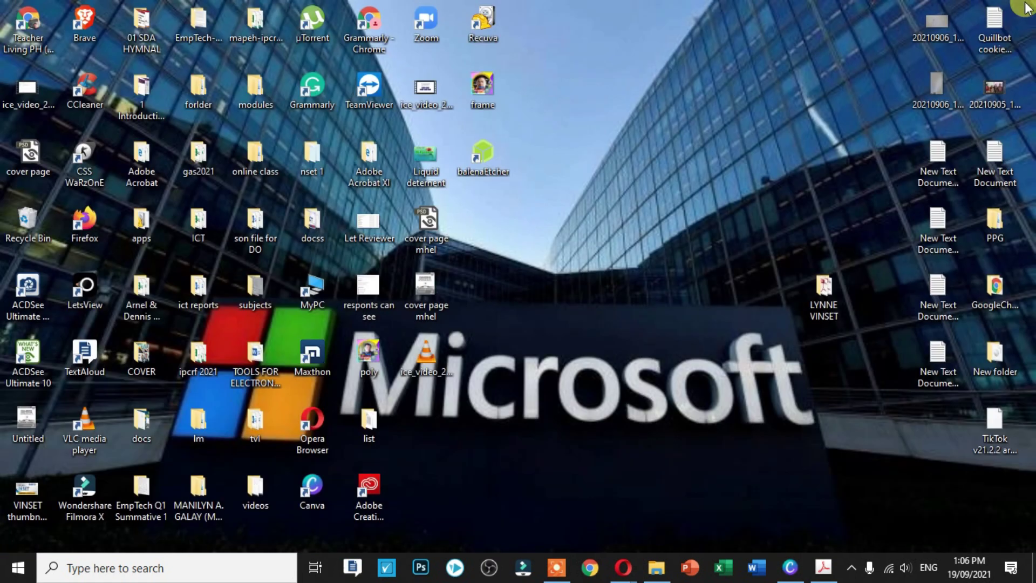
left_click(797, 575)
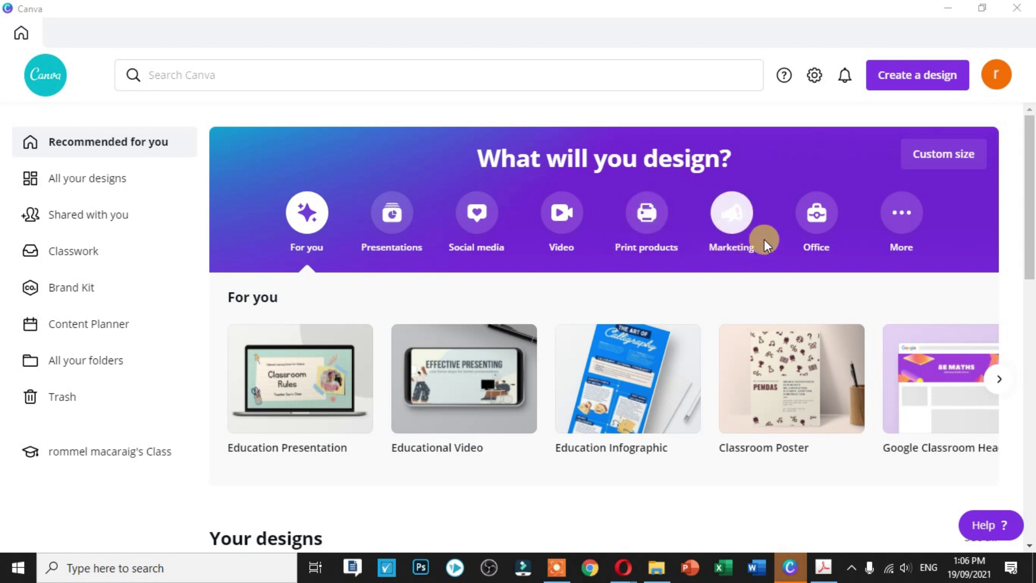
scroll(866, 224, "down", 2)
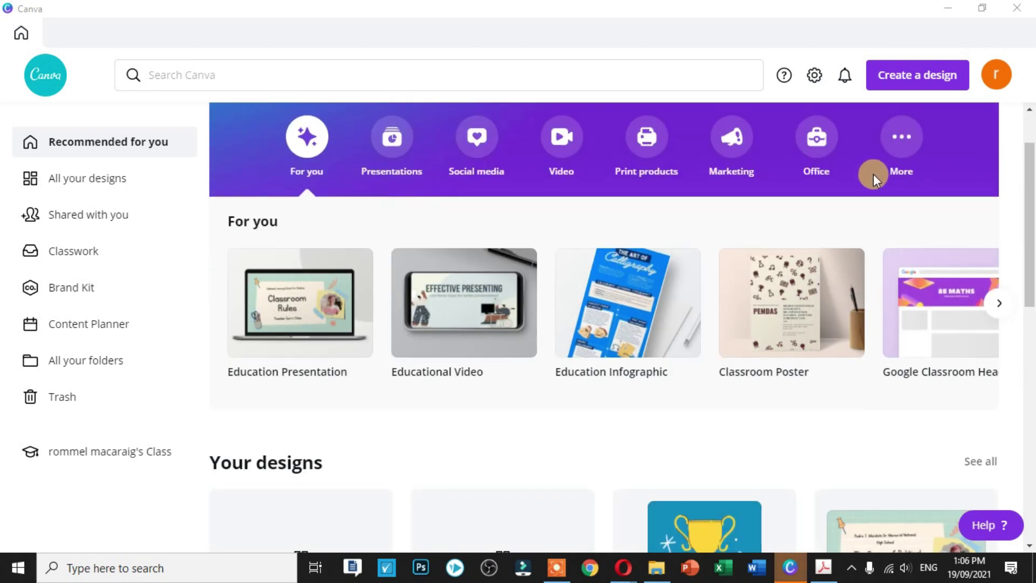
mouse_move(657, 351)
mouse_move(786, 347)
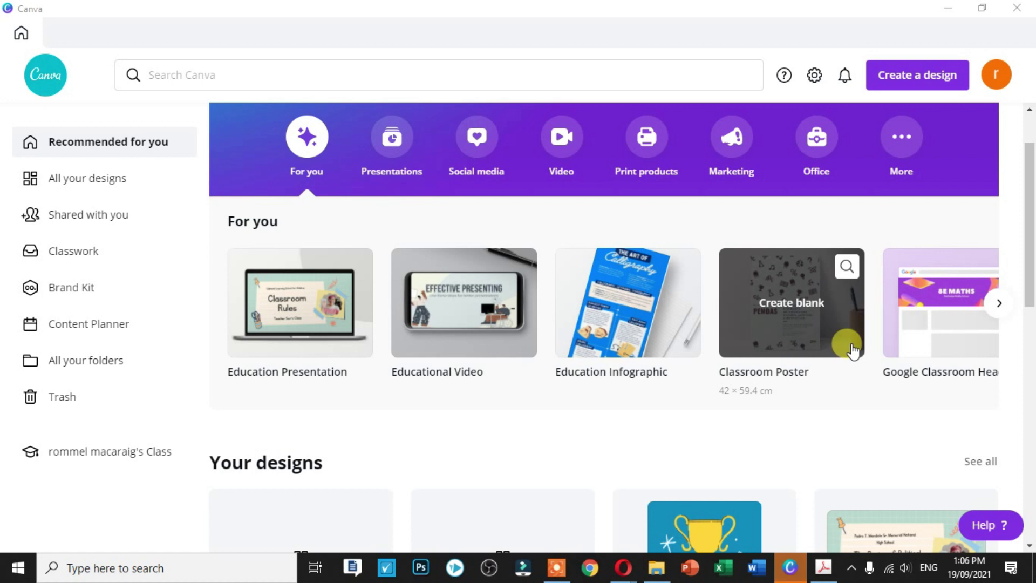
left_click(997, 303)
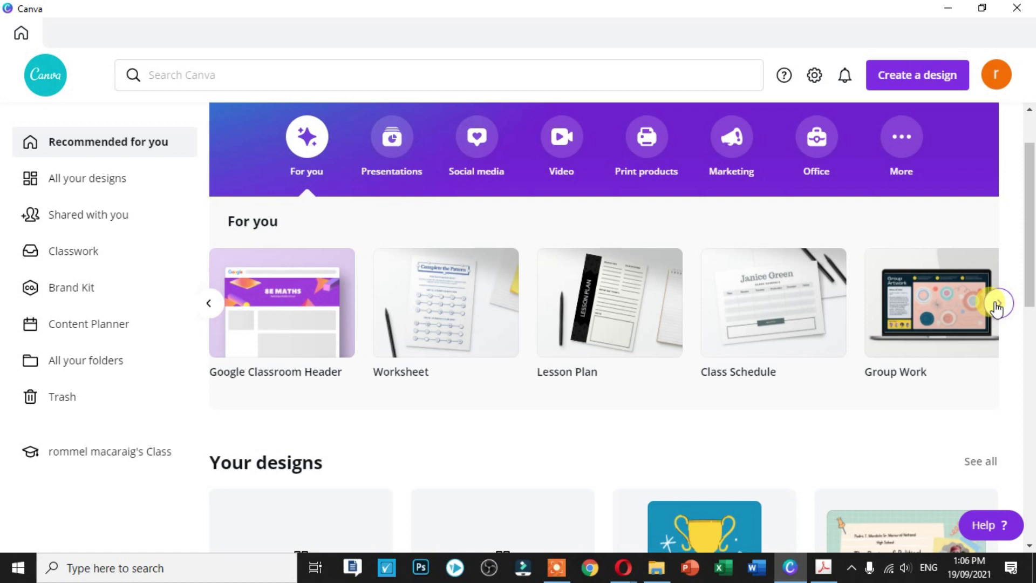
mouse_move(477, 317)
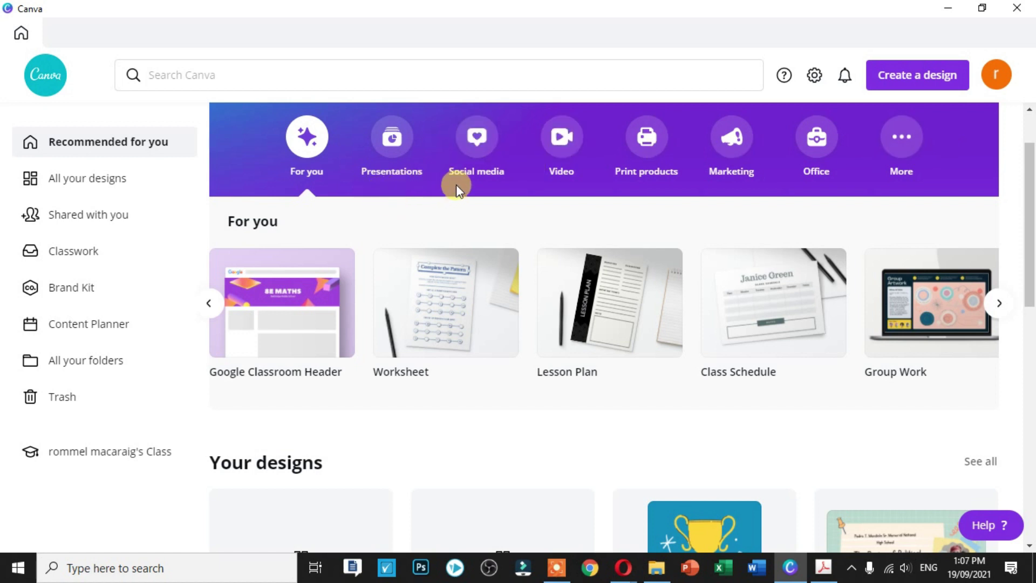
left_click(475, 154)
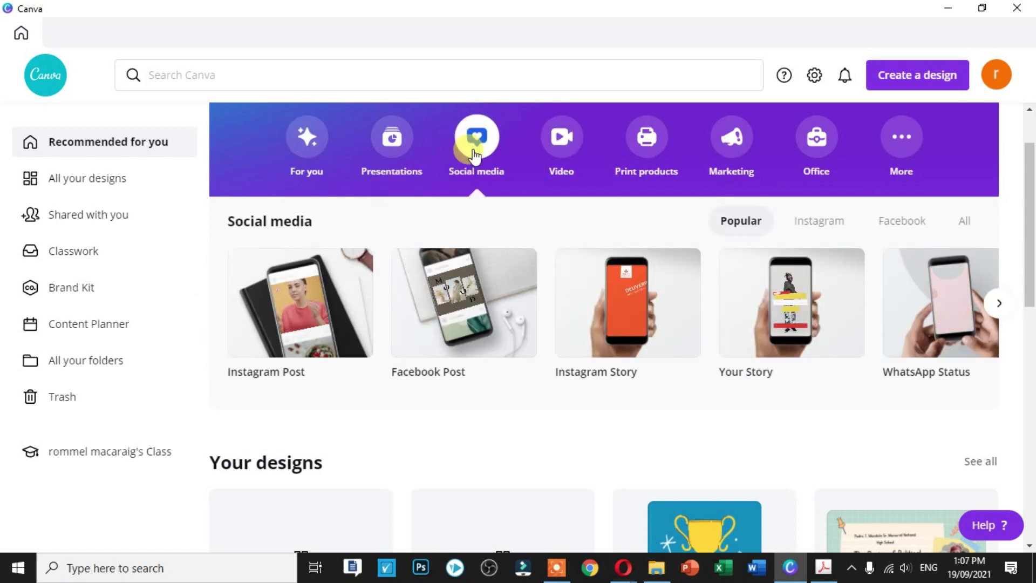
mouse_move(453, 343)
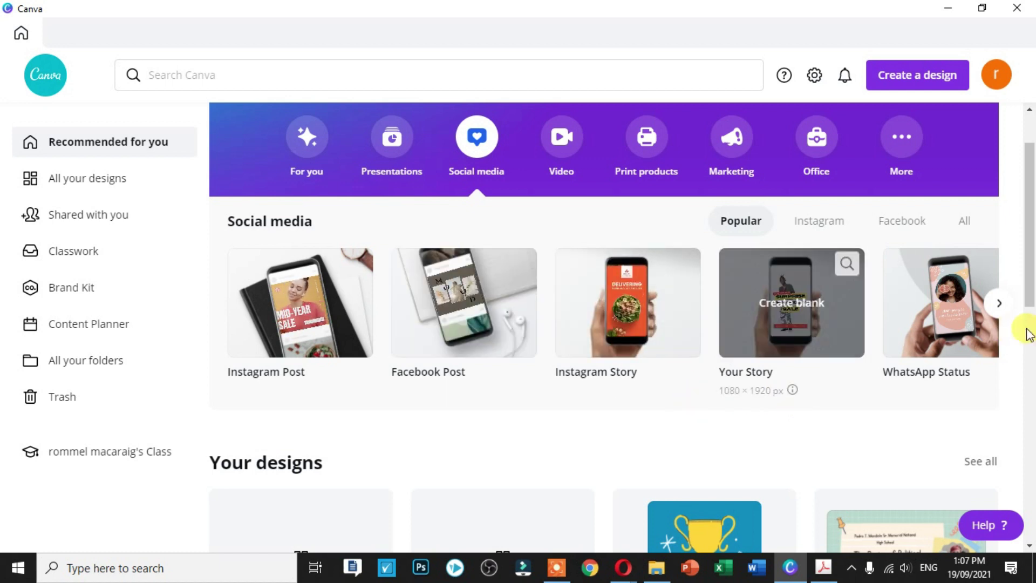
Create a blank Talking Presentation and apply all 12 pages of the Neutral Beige Couple Anniversary Scrapbook Video Presentation template.
left_click(389, 156)
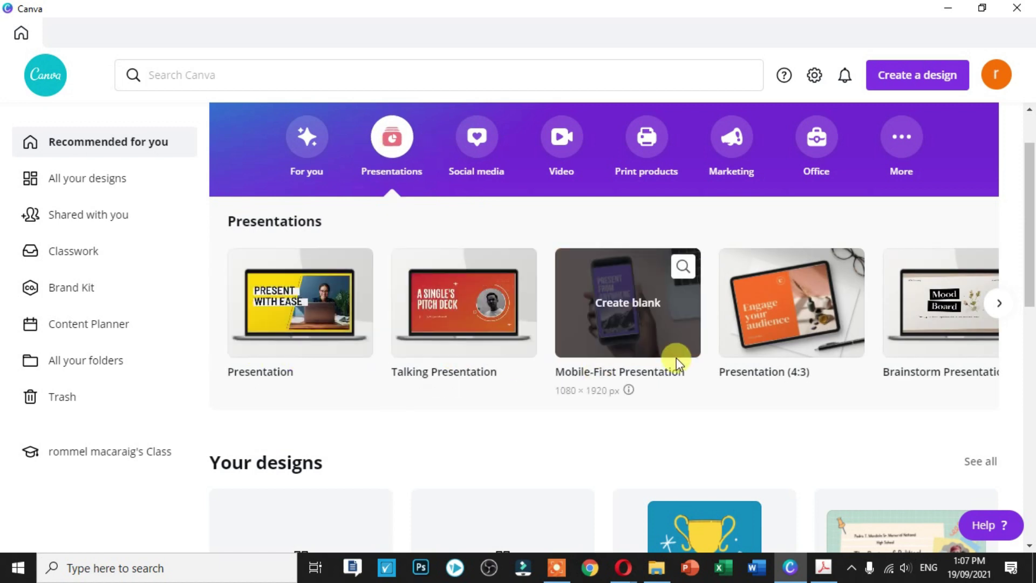
left_click(471, 306)
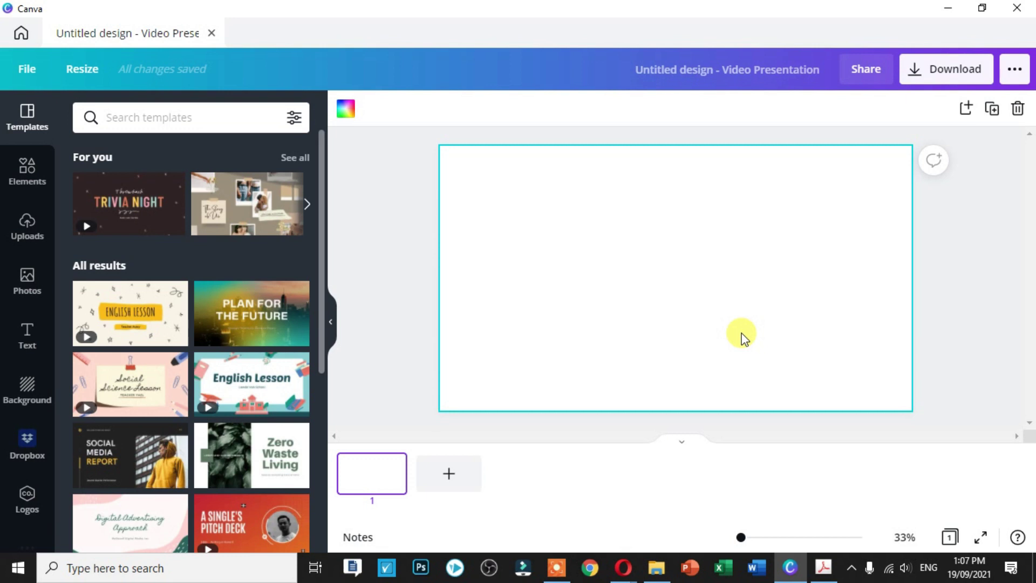
left_click(216, 213)
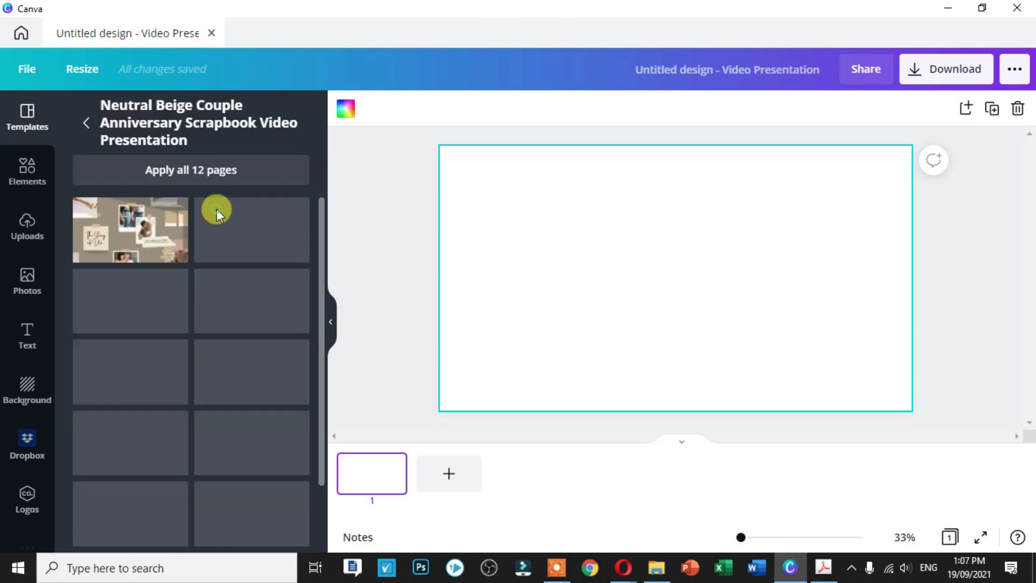
left_click(224, 170)
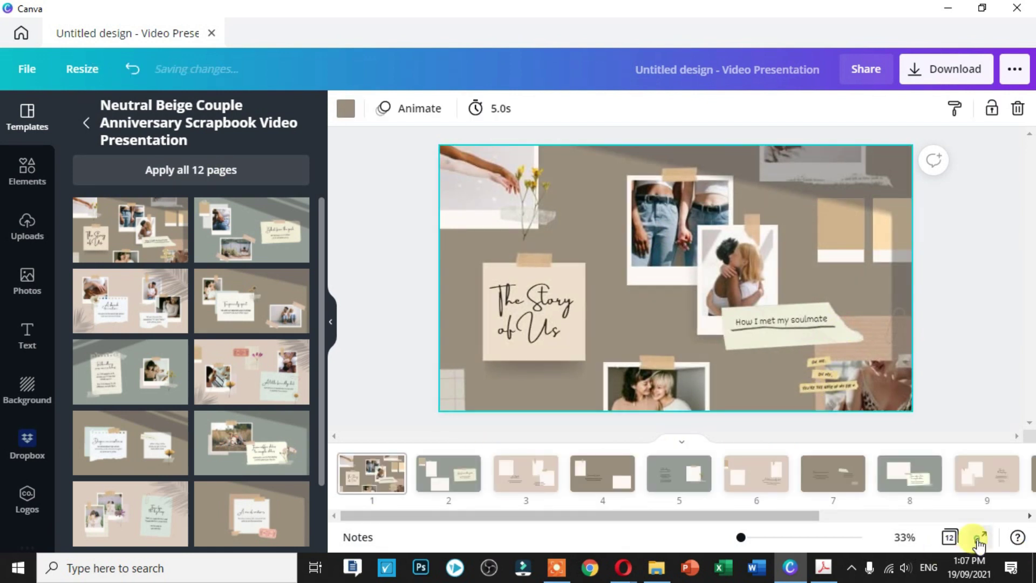
Present the design full screen, page through all slides to the last one and exit the presentation view.
key("F11")
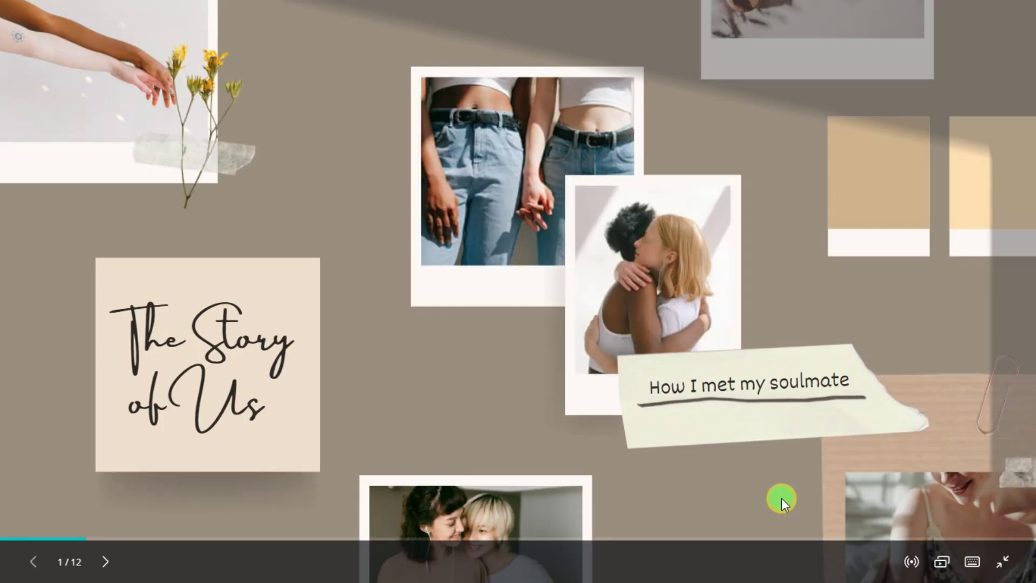
left_click(782, 497)
left_click(781, 498)
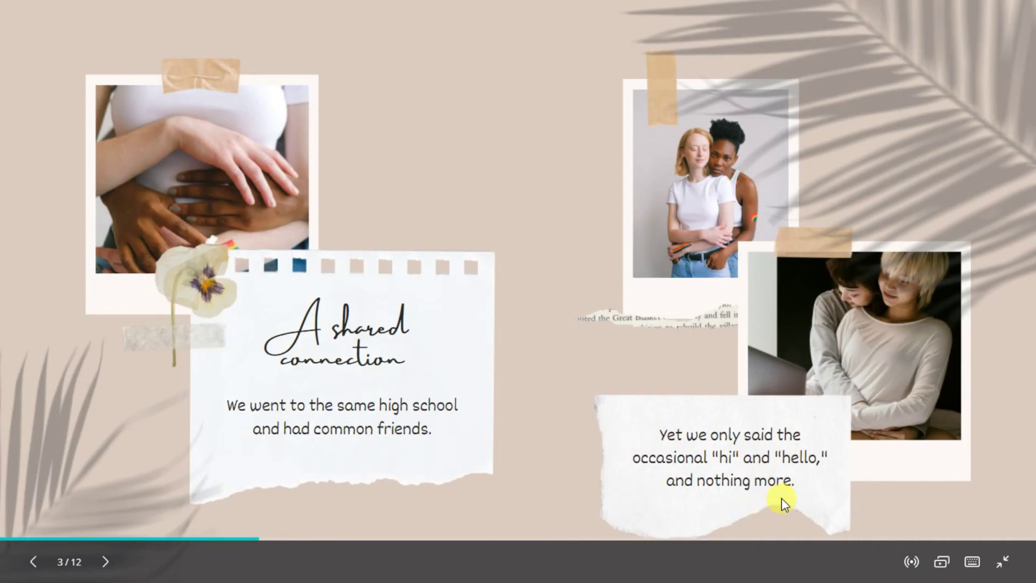
left_click(781, 498)
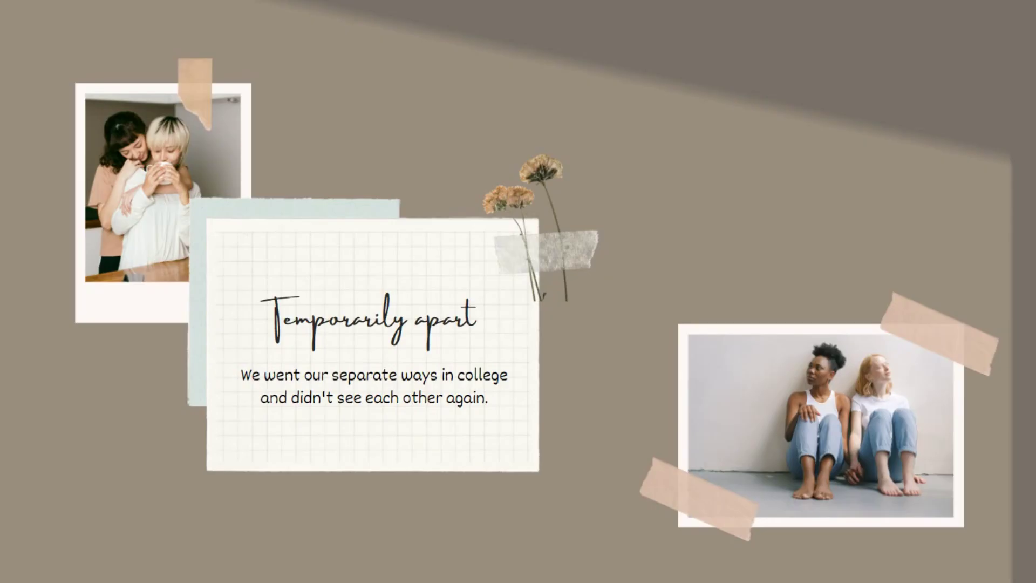
key("Right")
key("Right")
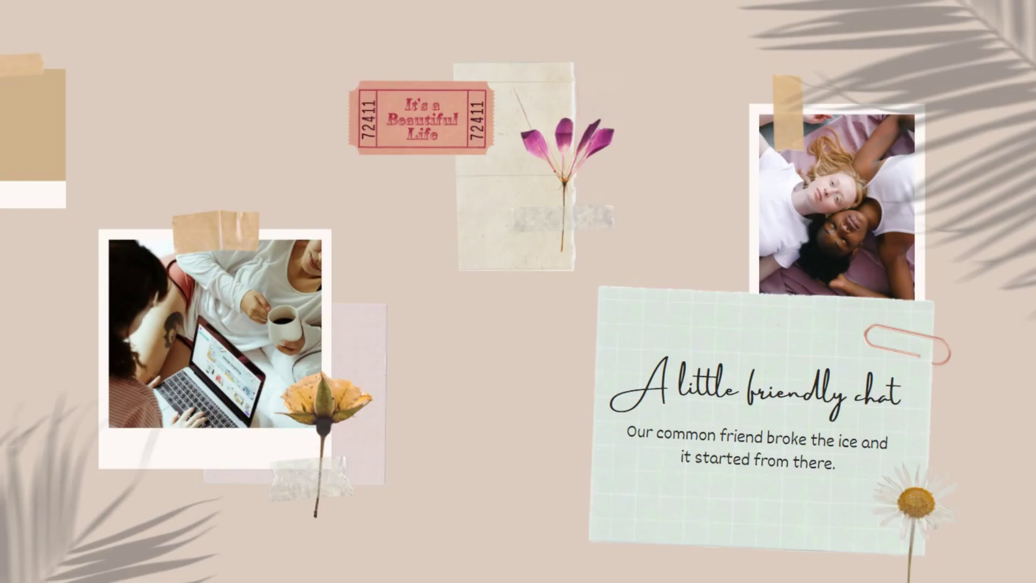
key("Right")
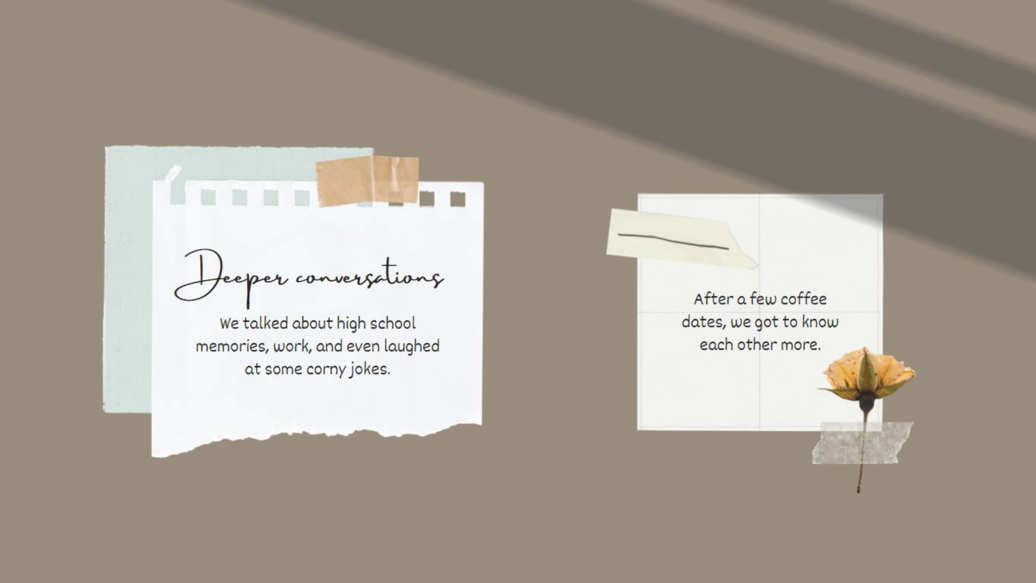
key("Right")
key("Right")
key("Right")
key("Right")
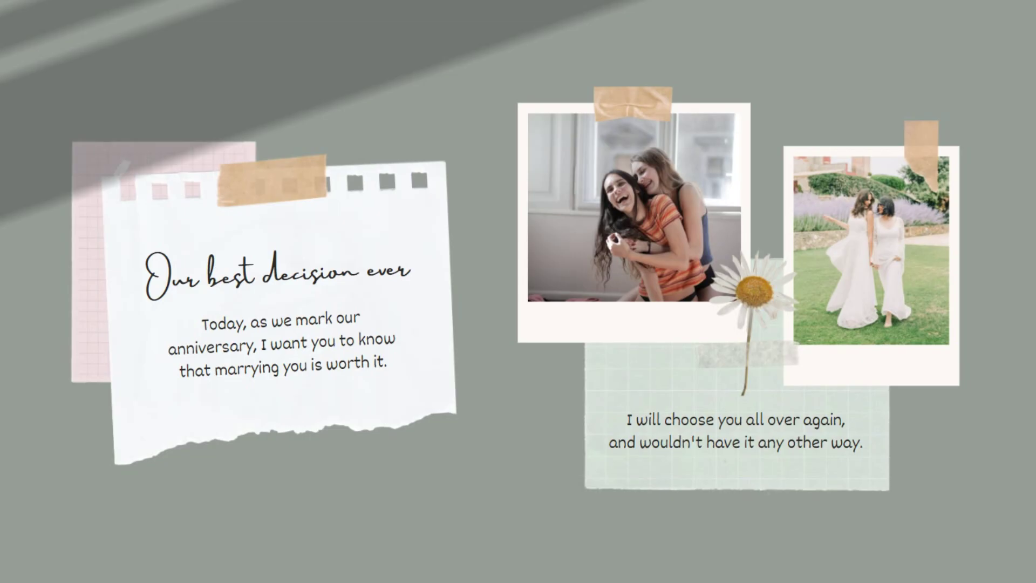
key("Right")
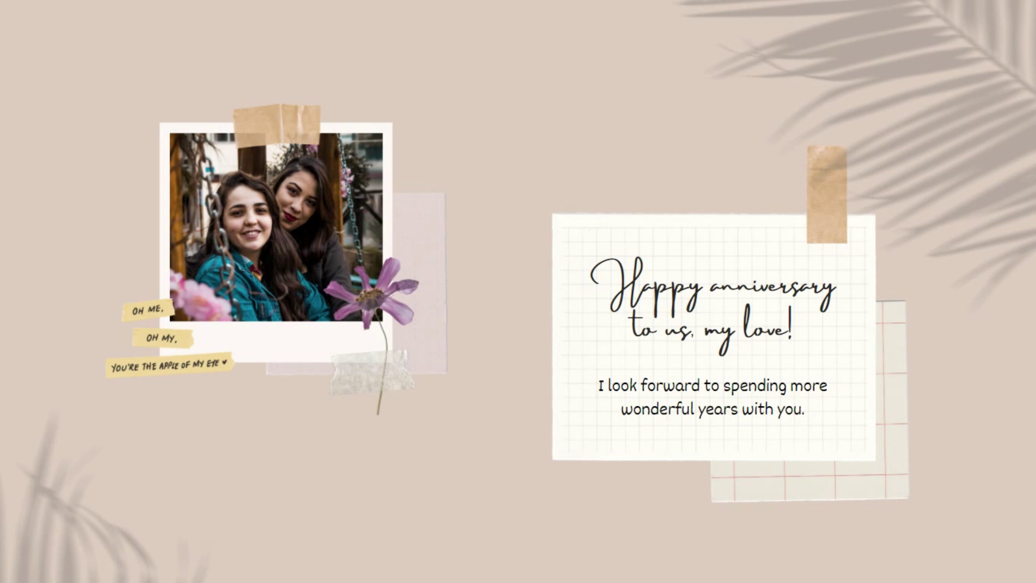
key("Escape")
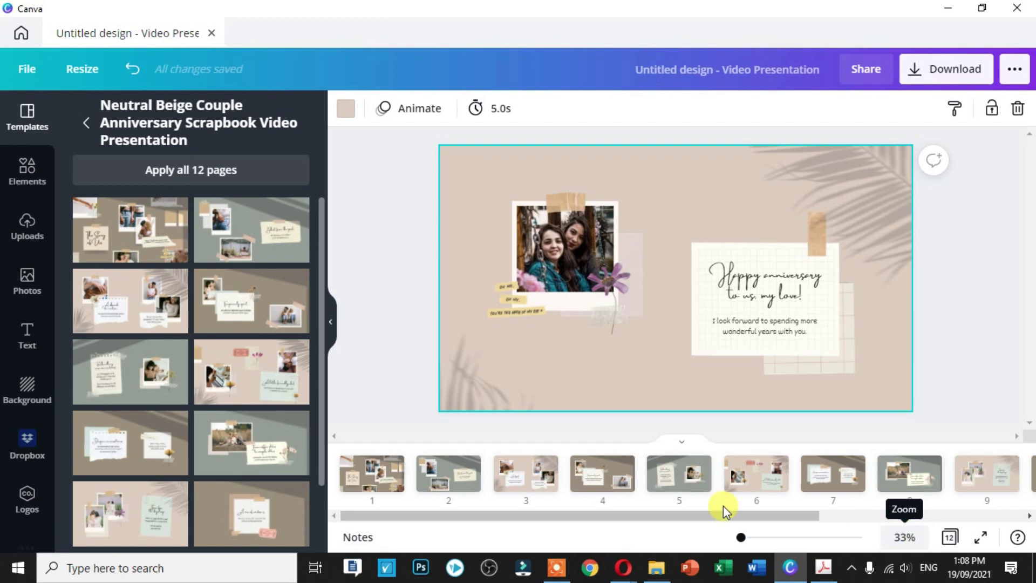
List the design elements of the suggested School category.
left_click(32, 180)
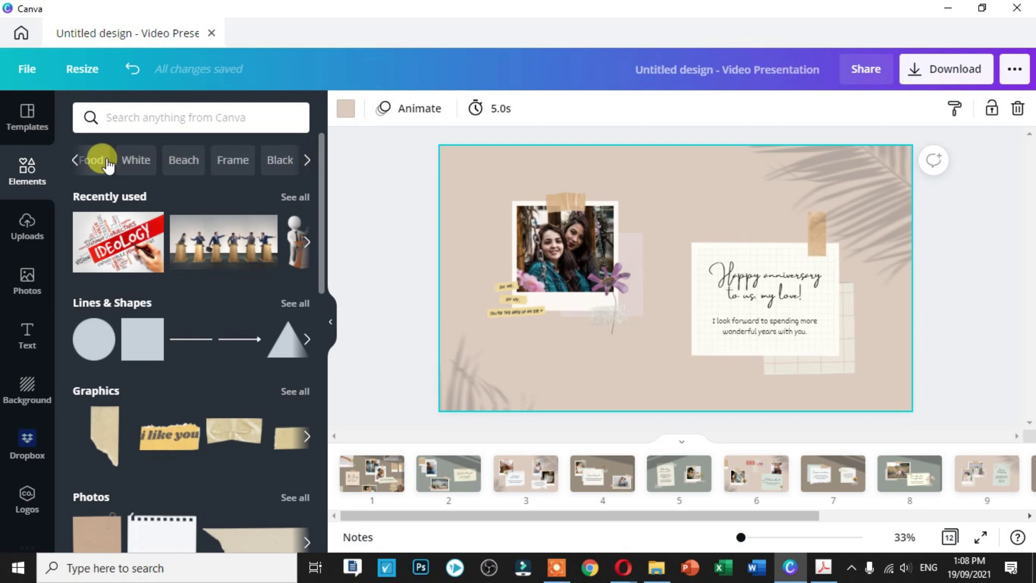
left_click(73, 161)
left_click(264, 156)
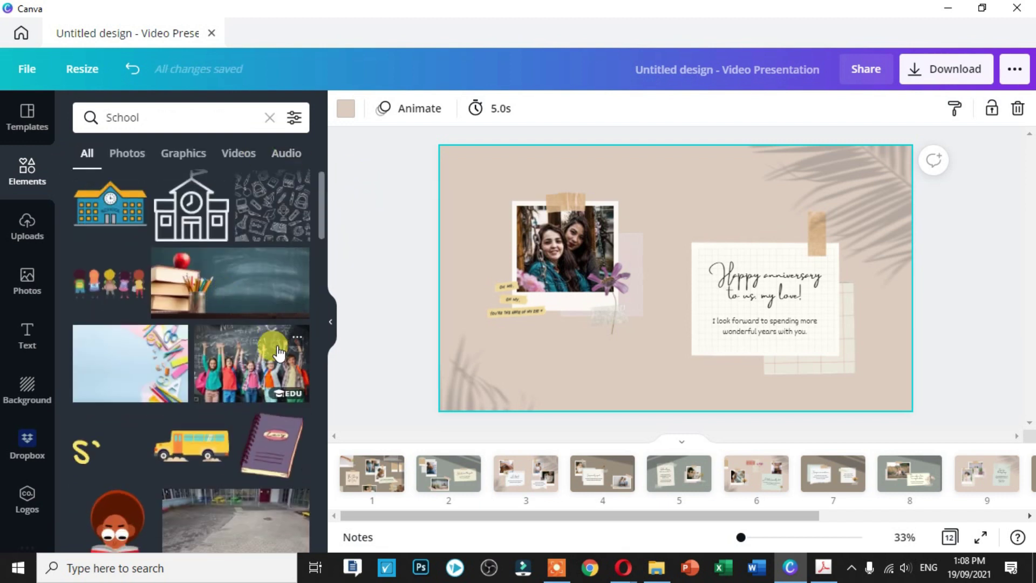
Add the purple-haired reading character to the last page, shrink it and place it beside the anniversary note's lower right corner.
scroll(259, 356, "down", 4)
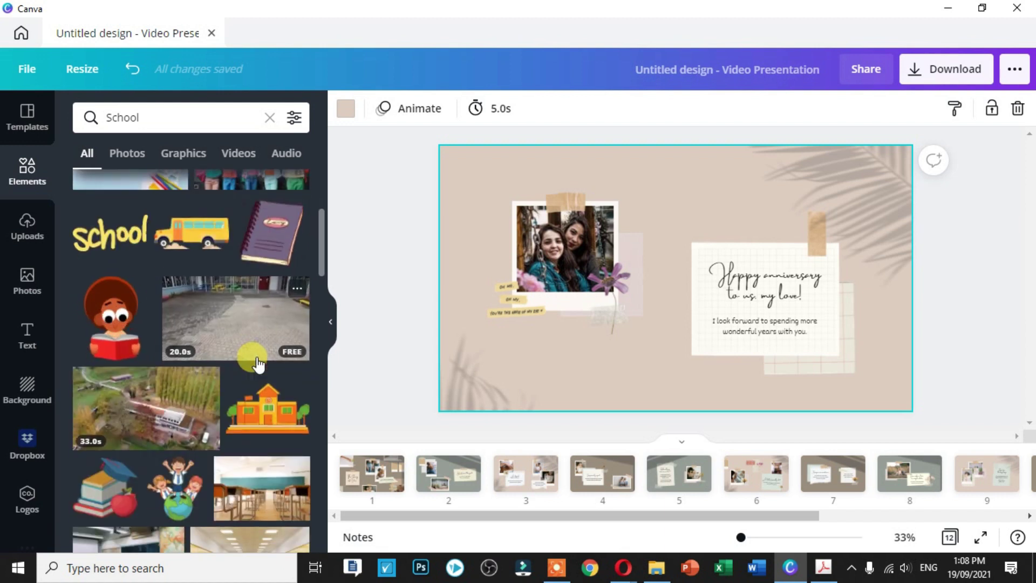
scroll(258, 364, "down", 6)
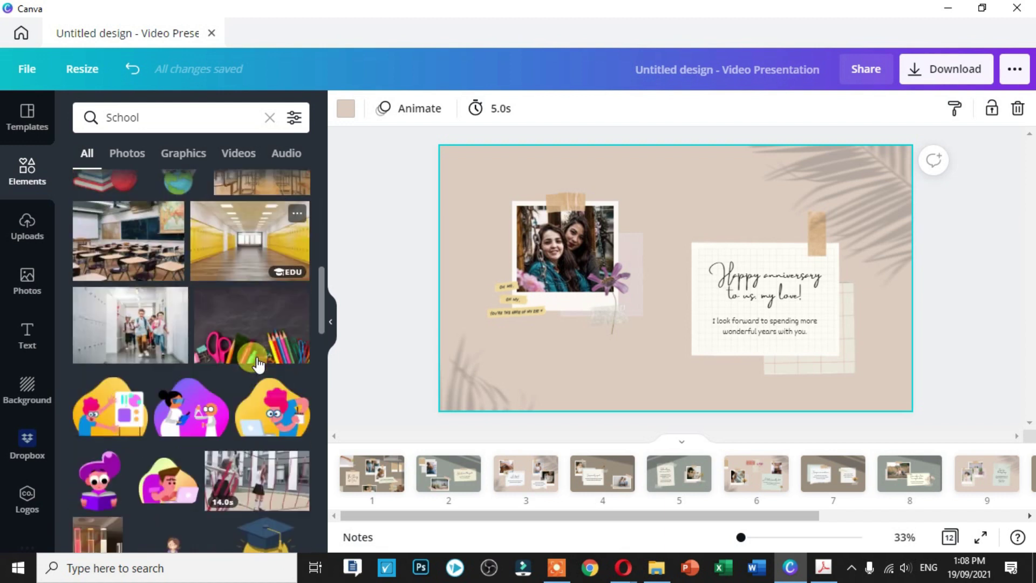
scroll(258, 365, "down", 4)
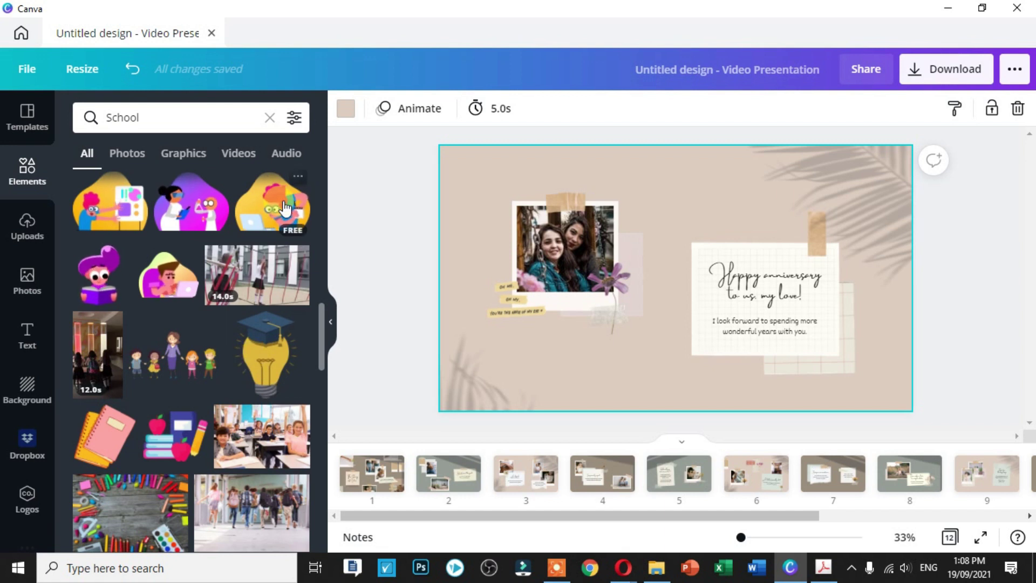
left_click_drag(510, 381, 504, 245)
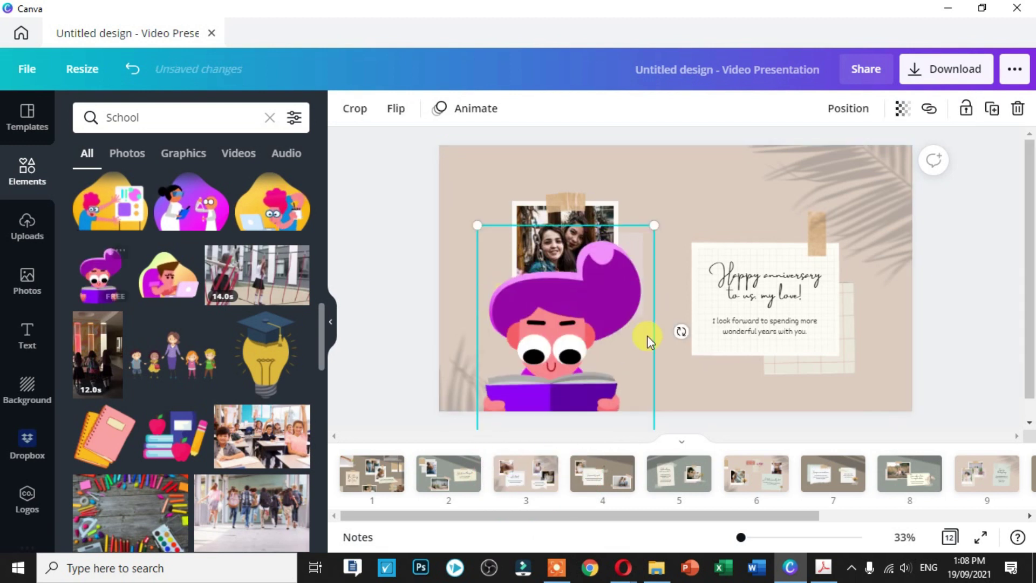
left_click_drag(655, 225, 586, 325)
left_click_drag(604, 376, 942, 329)
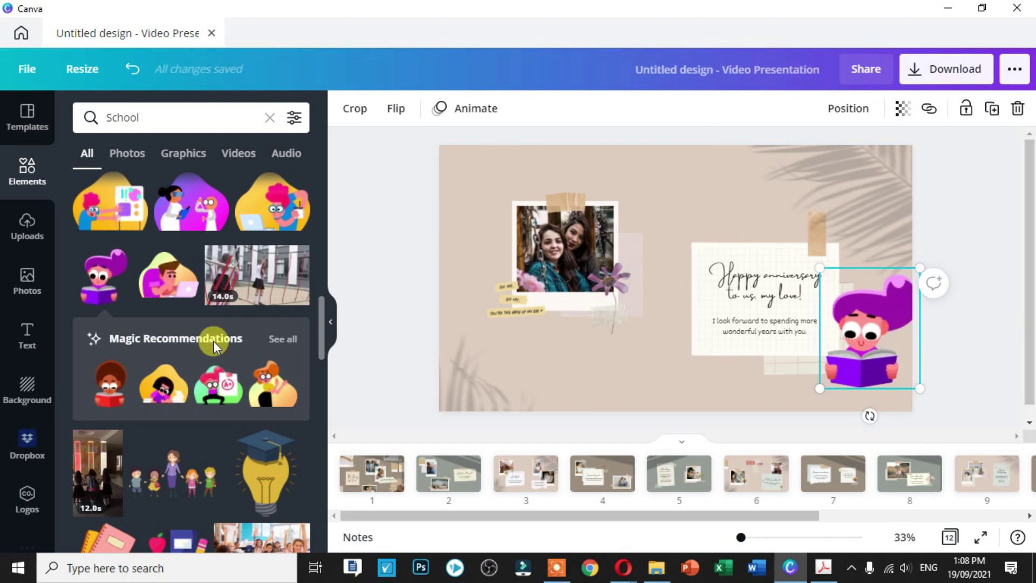
Add the recommended character holding an A+ paper to the last page and position it over the photo.
left_click_drag(218, 385, 493, 228)
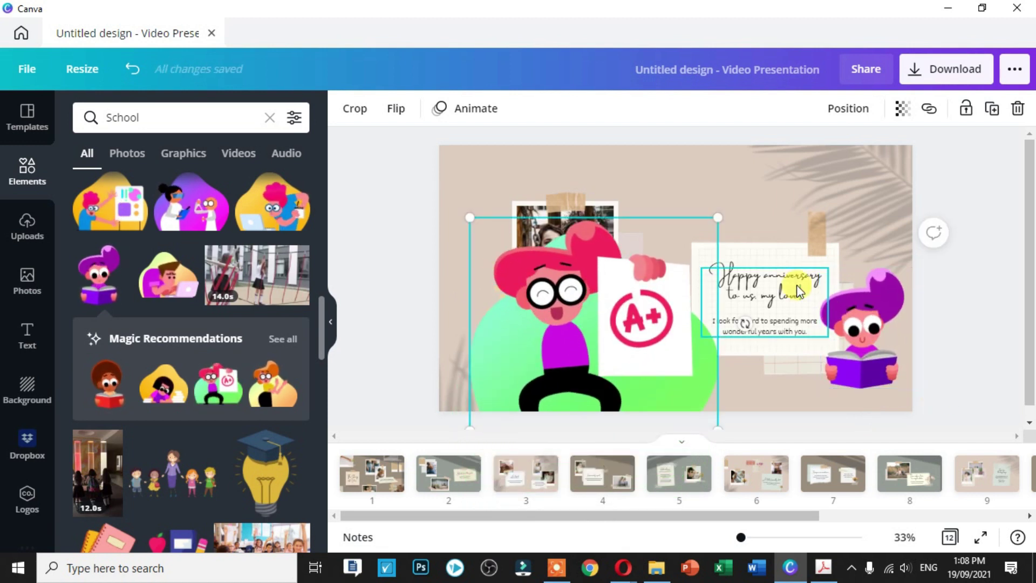
left_click_drag(636, 317, 630, 264)
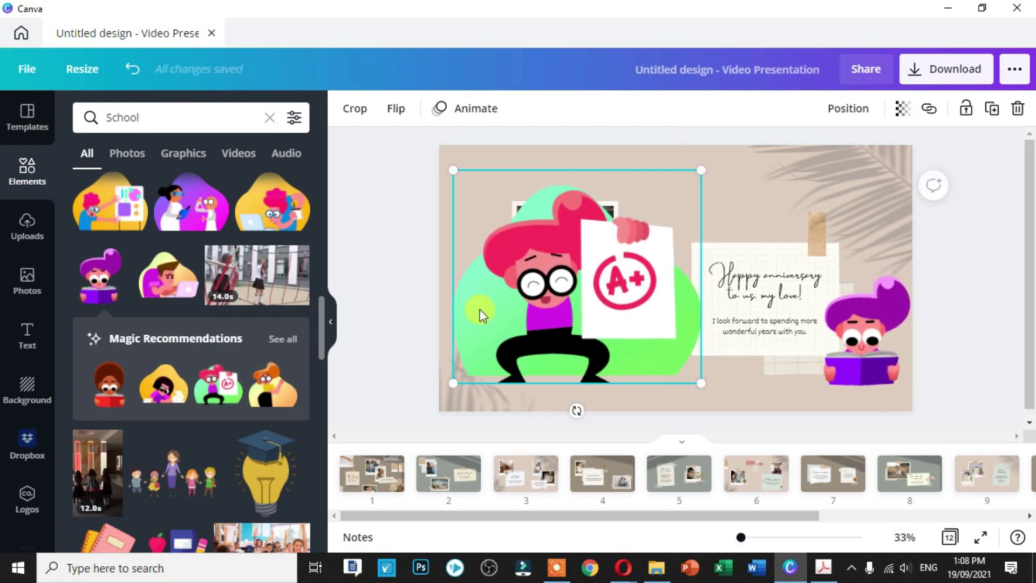
scroll(415, 340, "down", 1)
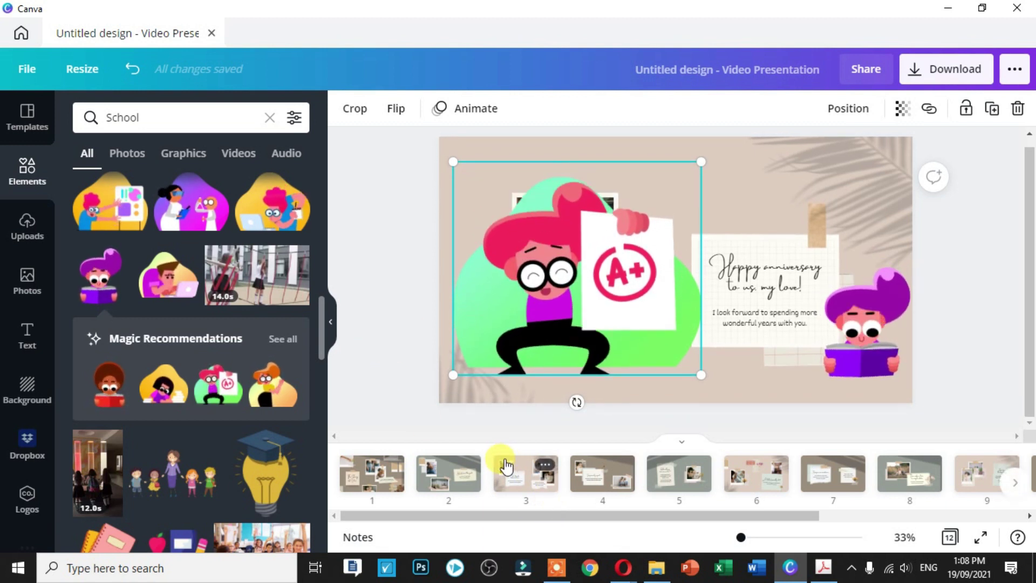